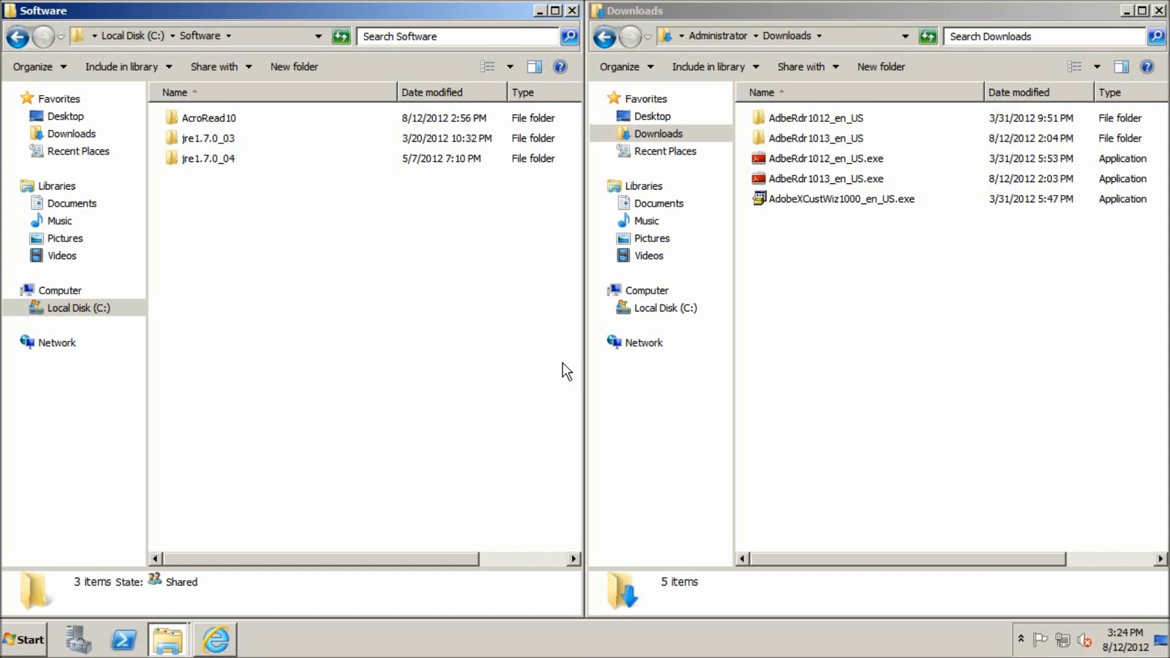
# Step: Look at the 7-Zip extraction options for AdbeRdr1013_en_US.exe in the Downloads folder
pyautogui.click(894, 315)
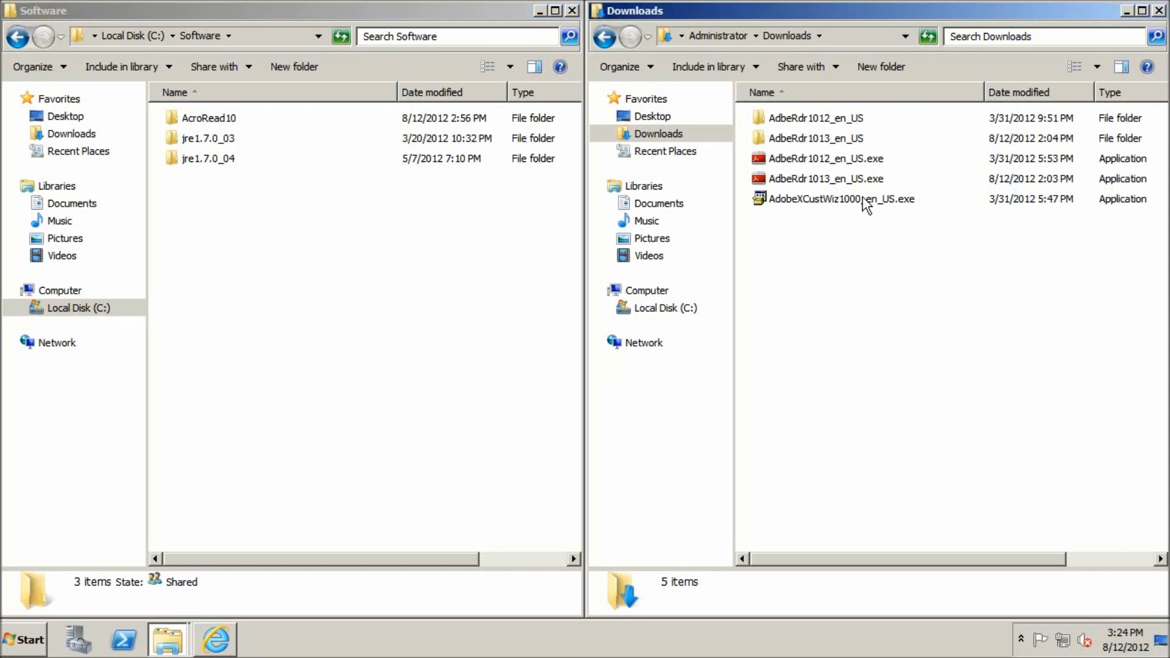
pyautogui.click(805, 178)
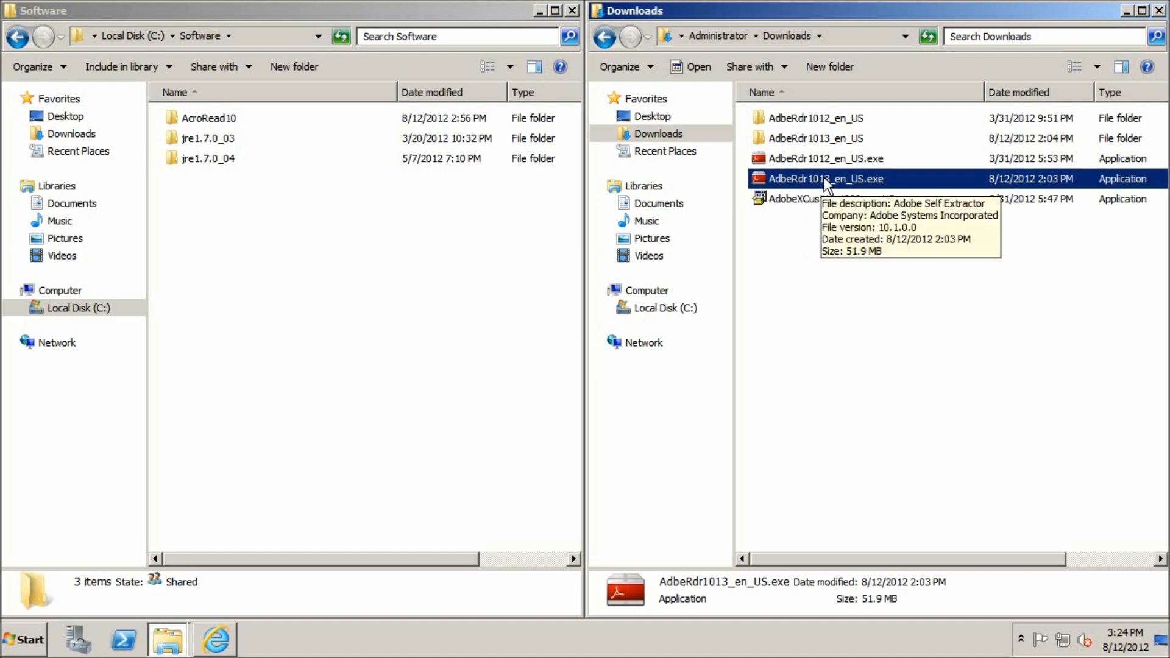
pyautogui.rightClick(825, 179)
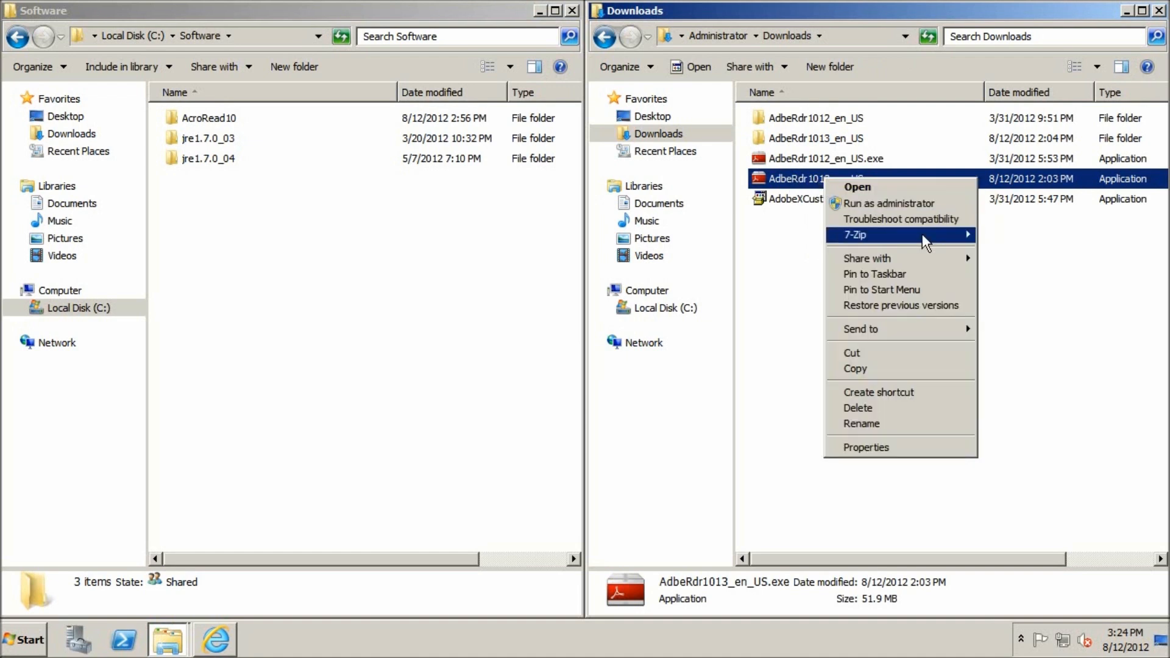
pyautogui.moveTo(923, 237)
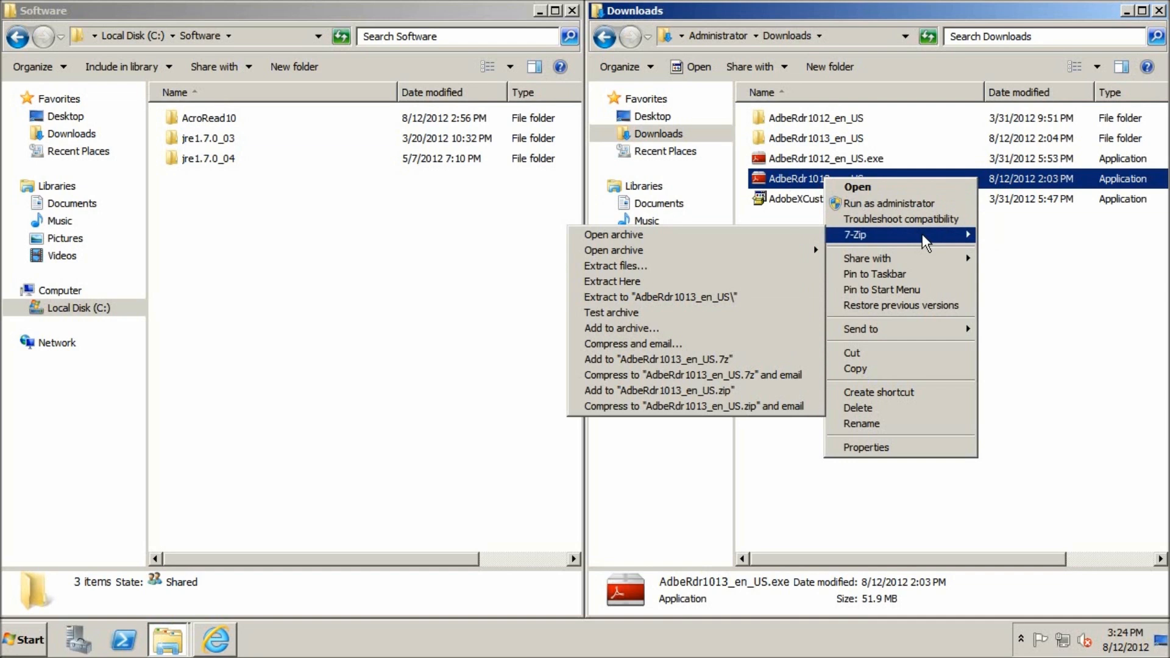
# Step: Open the extracted AdbeRdr1013_en_US folder and start a command prompt at that location
pyautogui.doubleClick(807, 141)
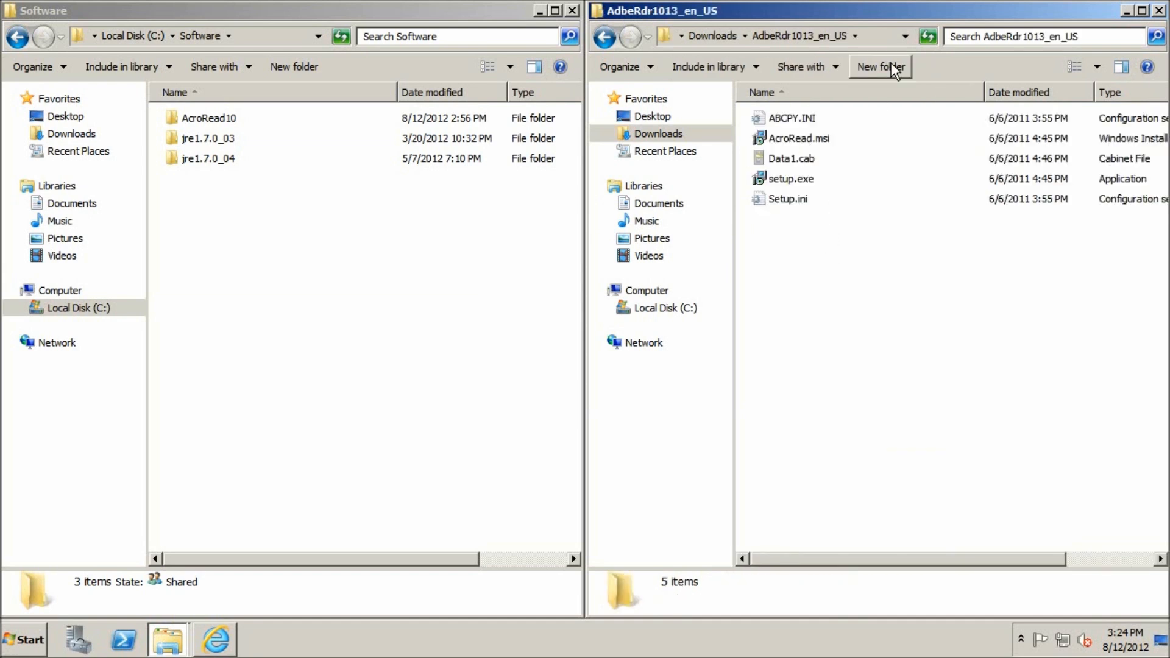
pyautogui.click(890, 44)
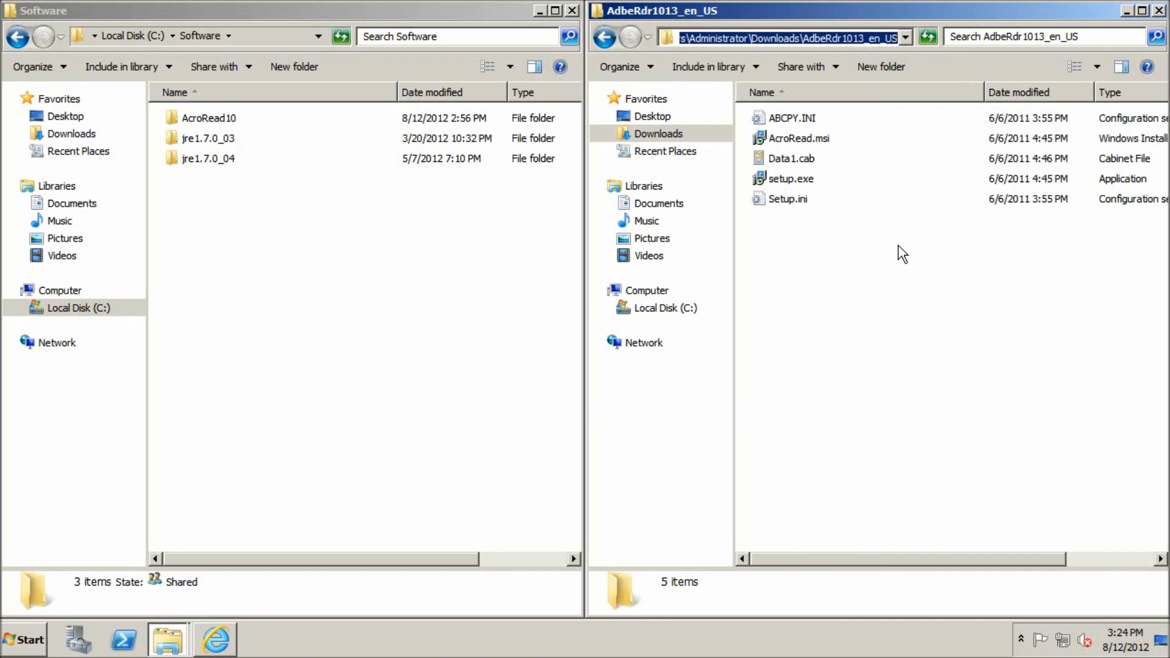
pyautogui.write('C:\\Windows\\System32\\cmd.exe')
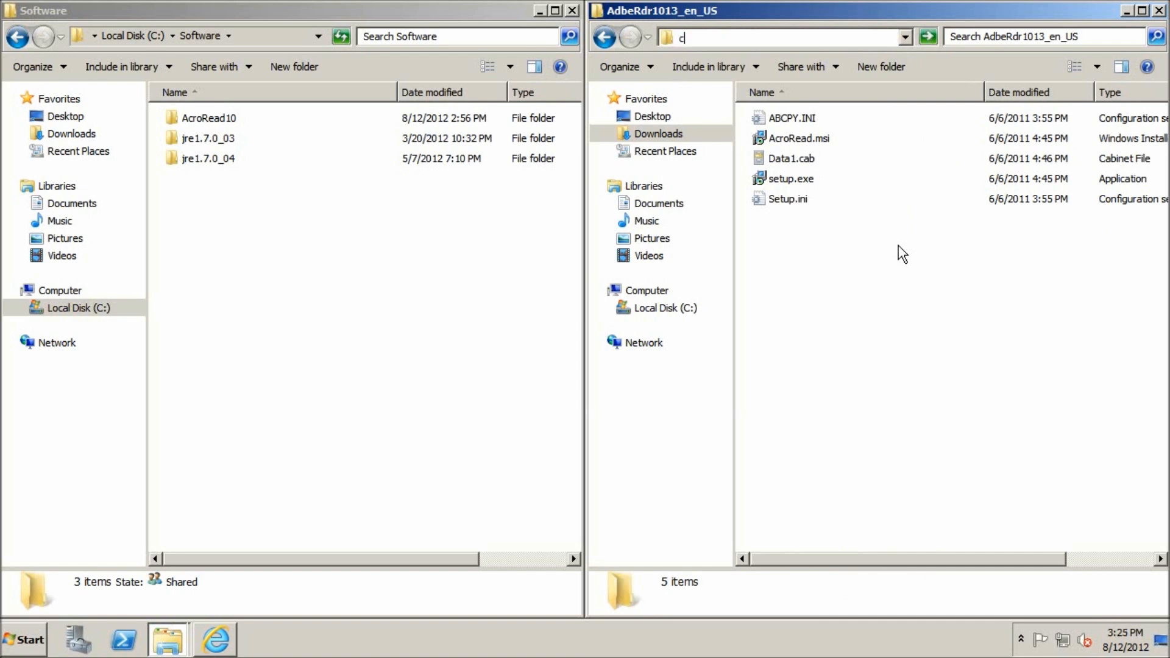
pyautogui.press('Return')
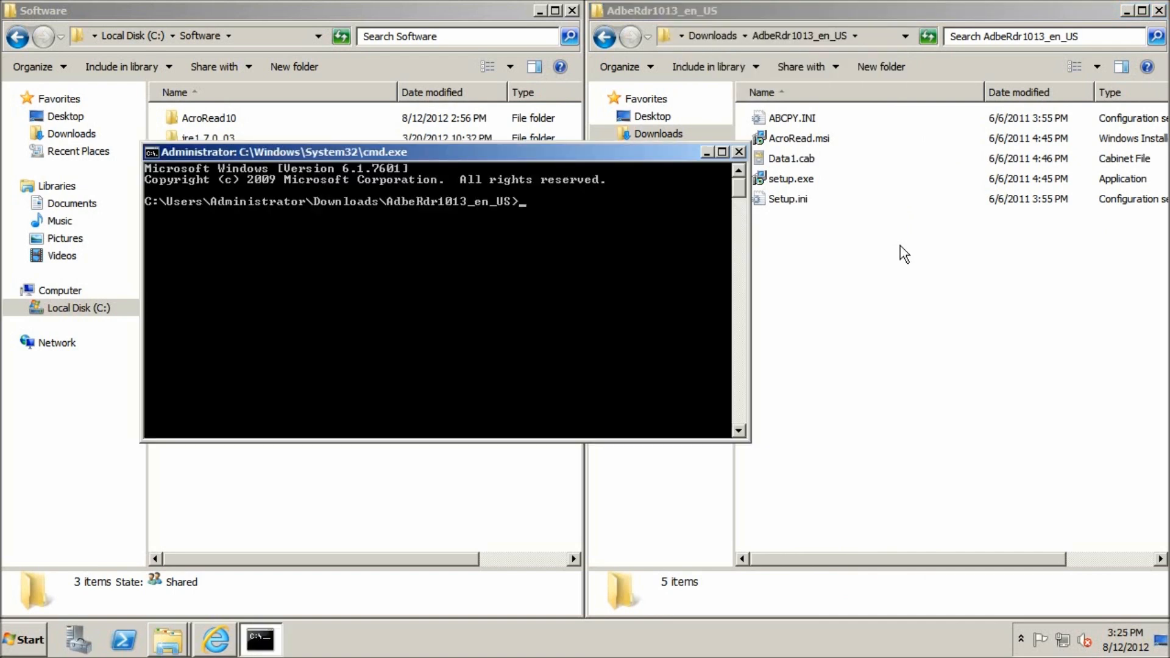
# Step: Run "msiexec /a AcroRead.msi" to launch the administrative setup of Adobe Reader X
pyautogui.write('msiexec /a AcroRead.msi')
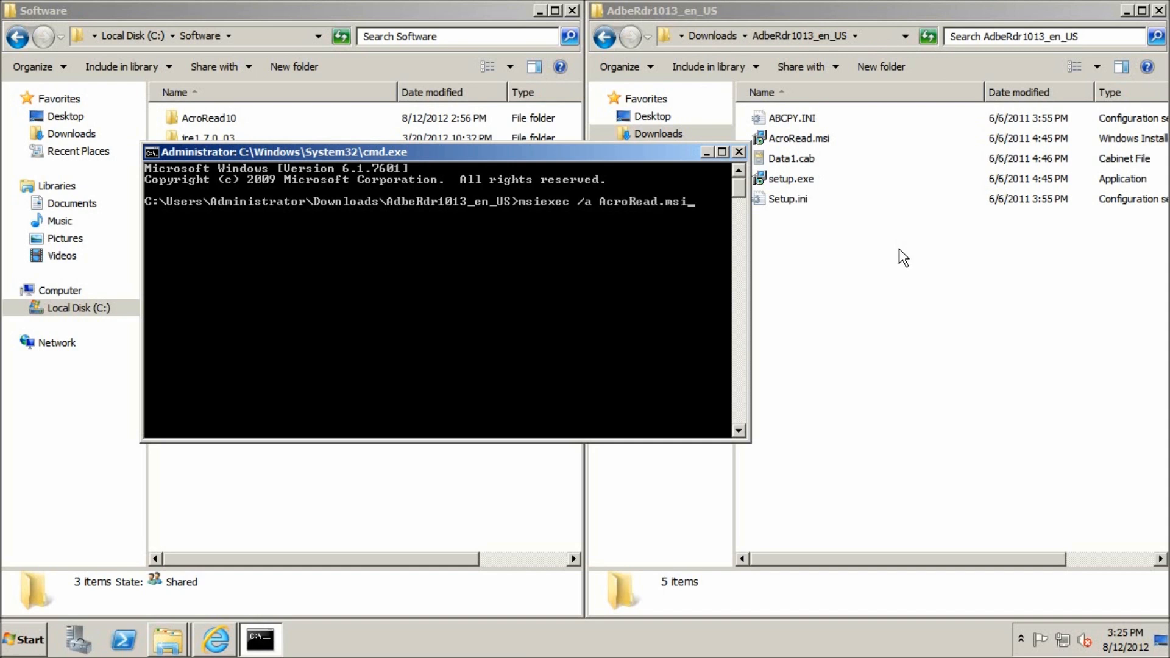
pyautogui.press('Return')
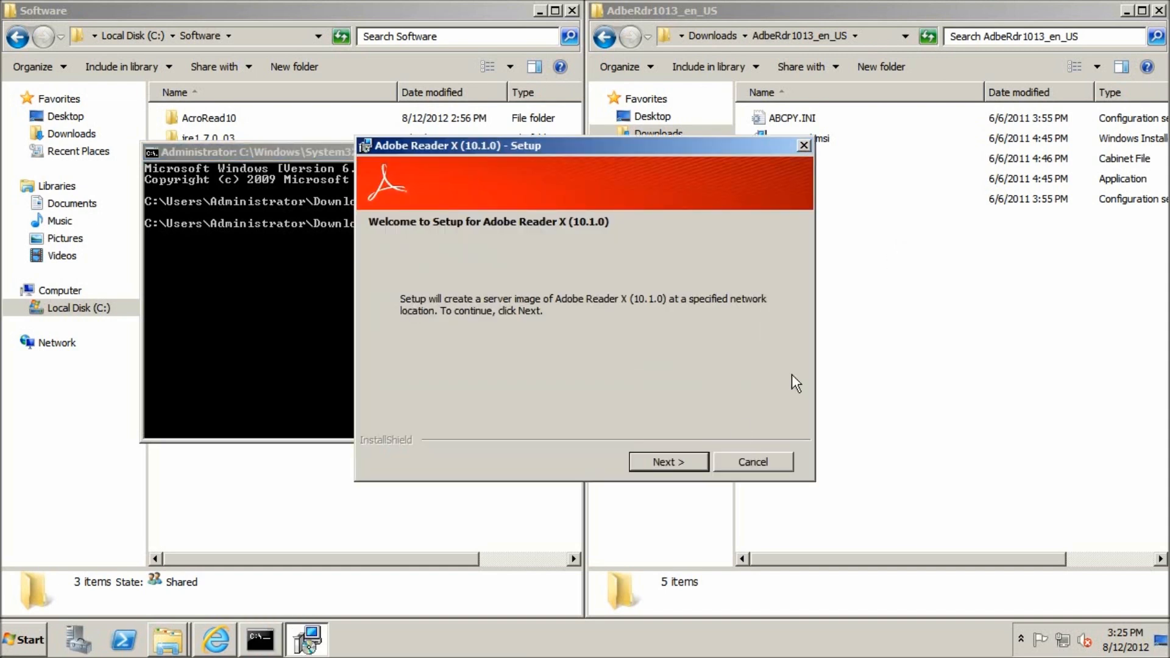
pyautogui.click(699, 461)
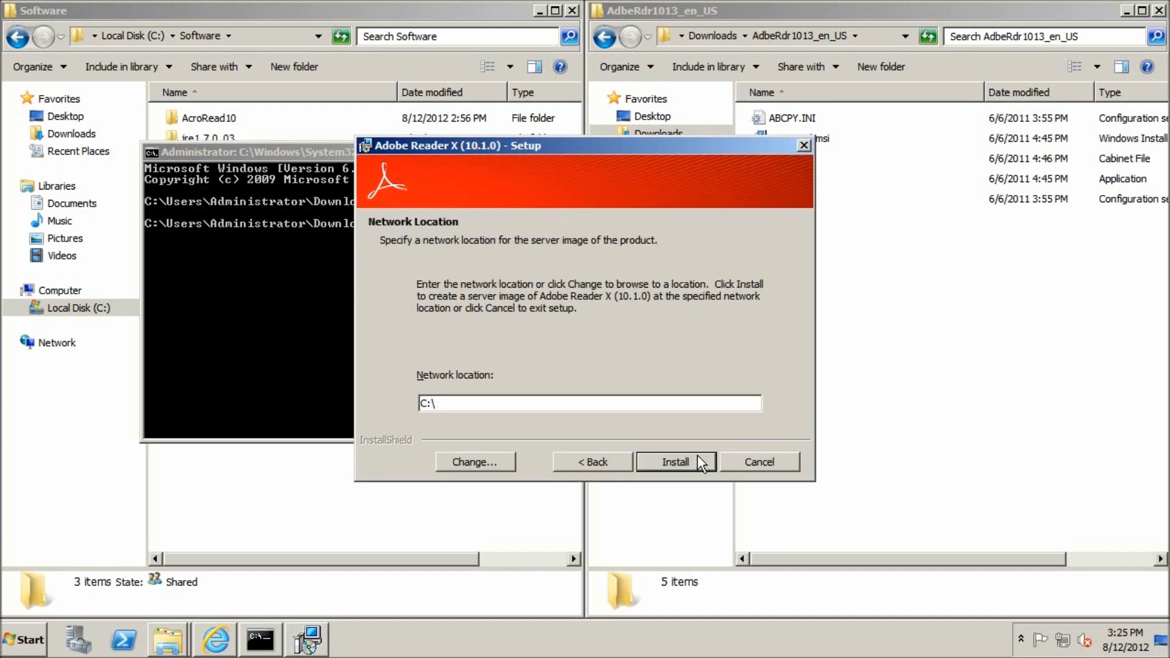
pyautogui.click(617, 468)
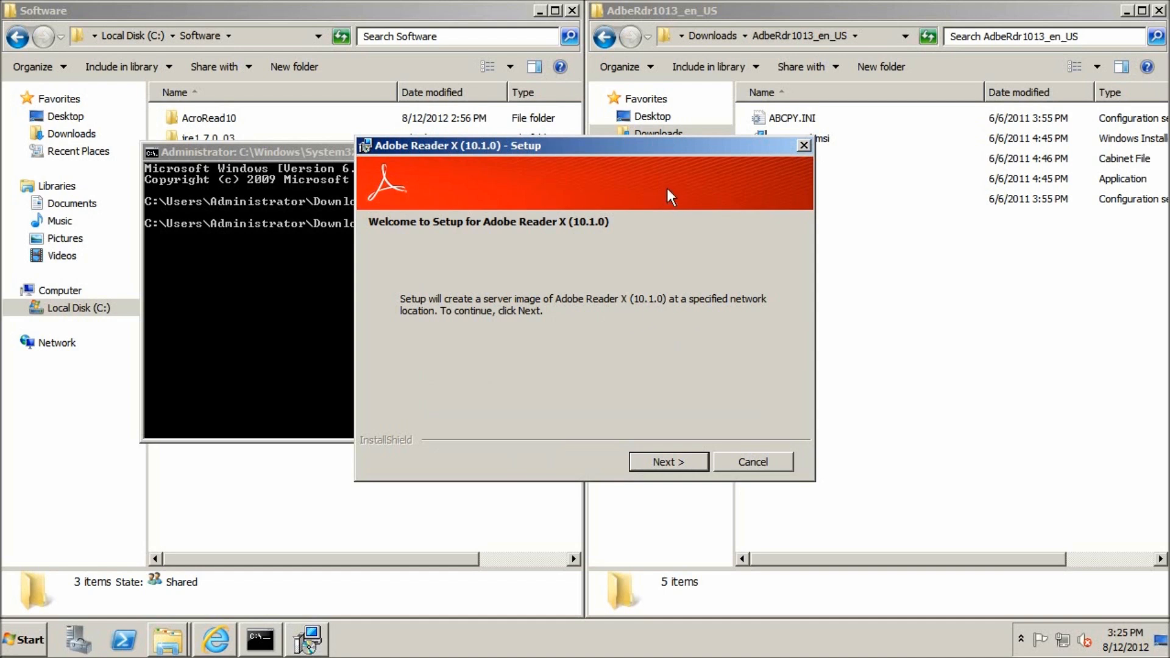
pyautogui.moveTo(617, 147); pyautogui.dragTo(499, 147)
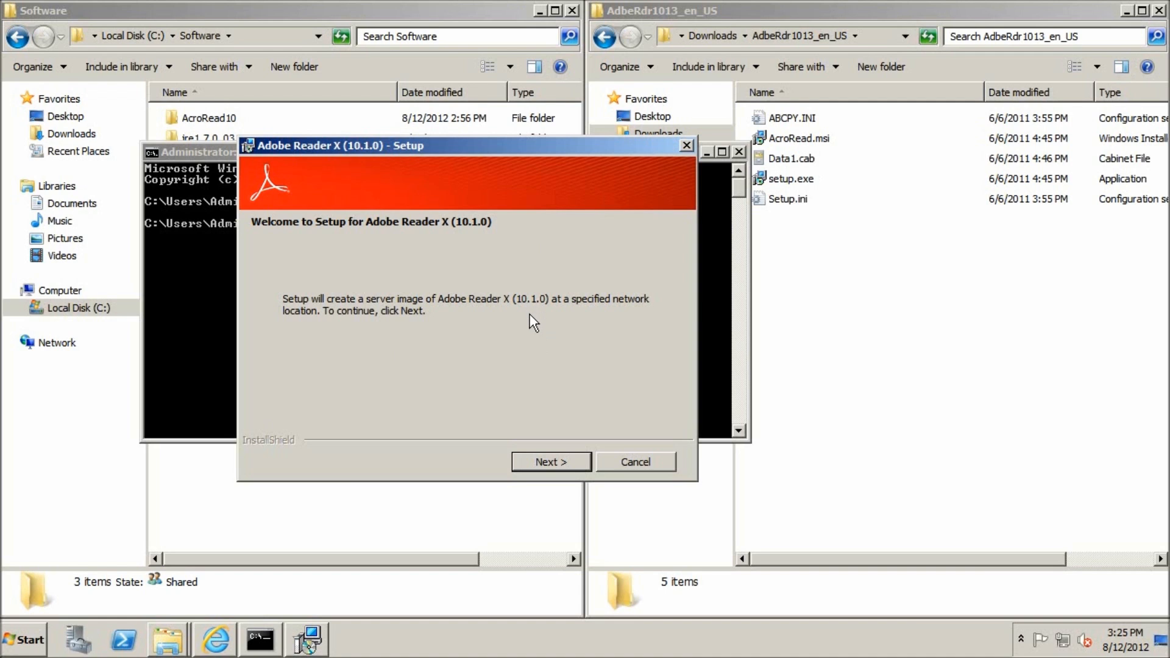
# Step: Set the server image's network location to C:\Software\AcroRead10.1.3\ and start the installation
pyautogui.click(546, 457)
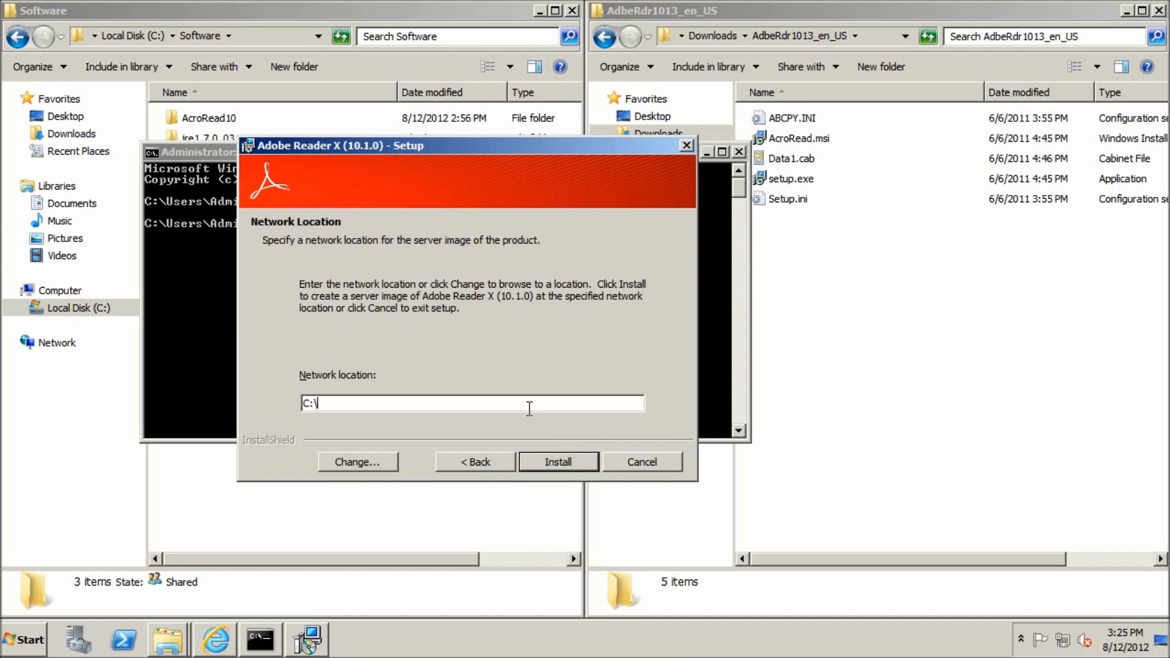
pyautogui.click(386, 467)
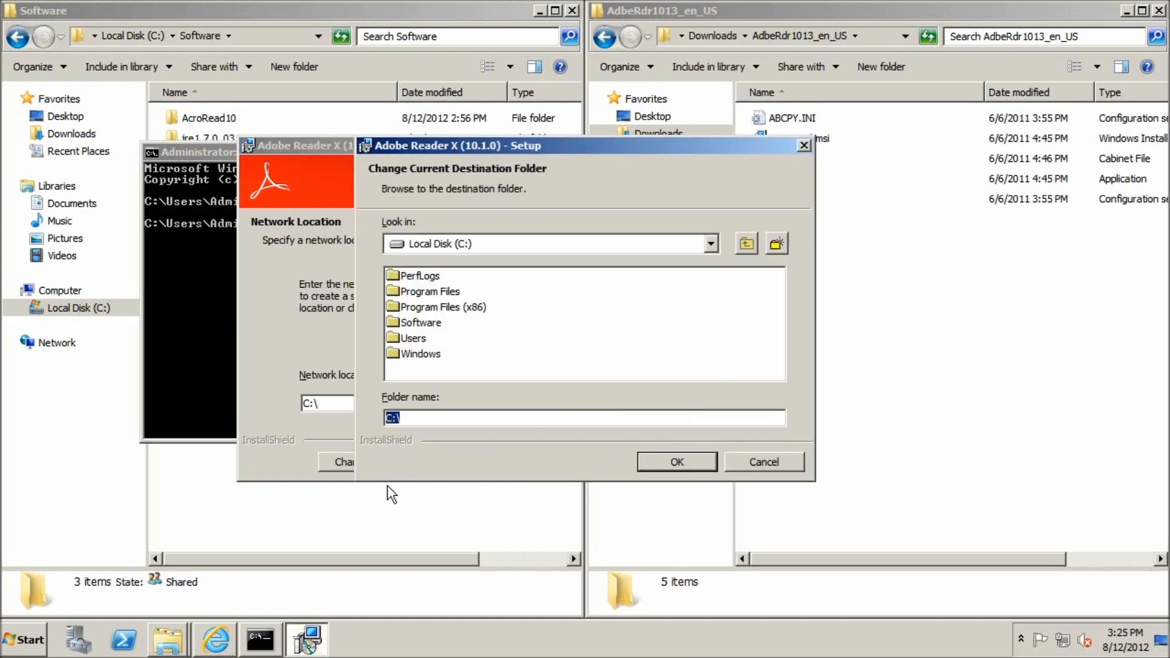
pyautogui.doubleClick(431, 325)
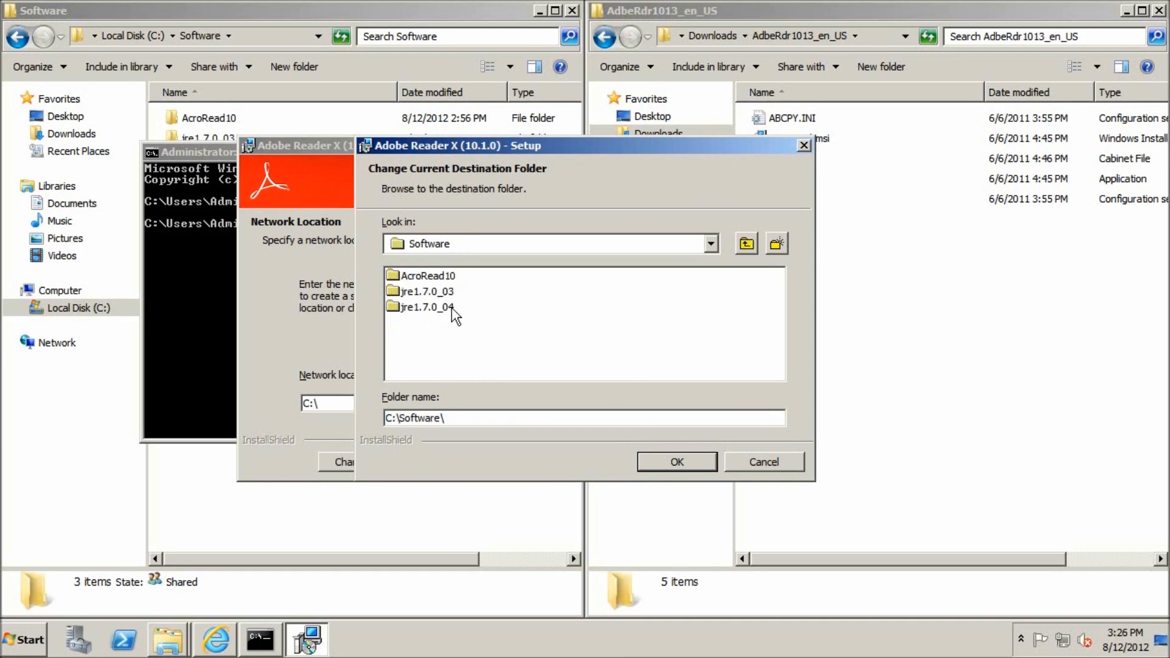
pyautogui.click(476, 418)
pyautogui.write('AcroRead10.1.3\\')
pyautogui.press('Return')
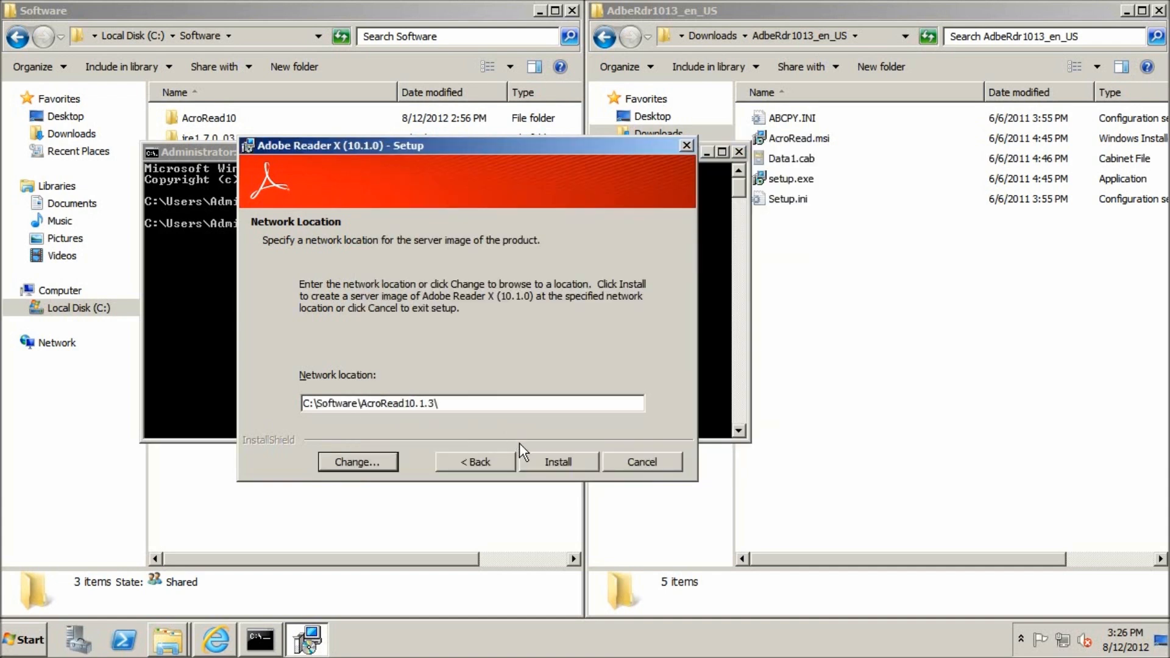
pyautogui.click(549, 458)
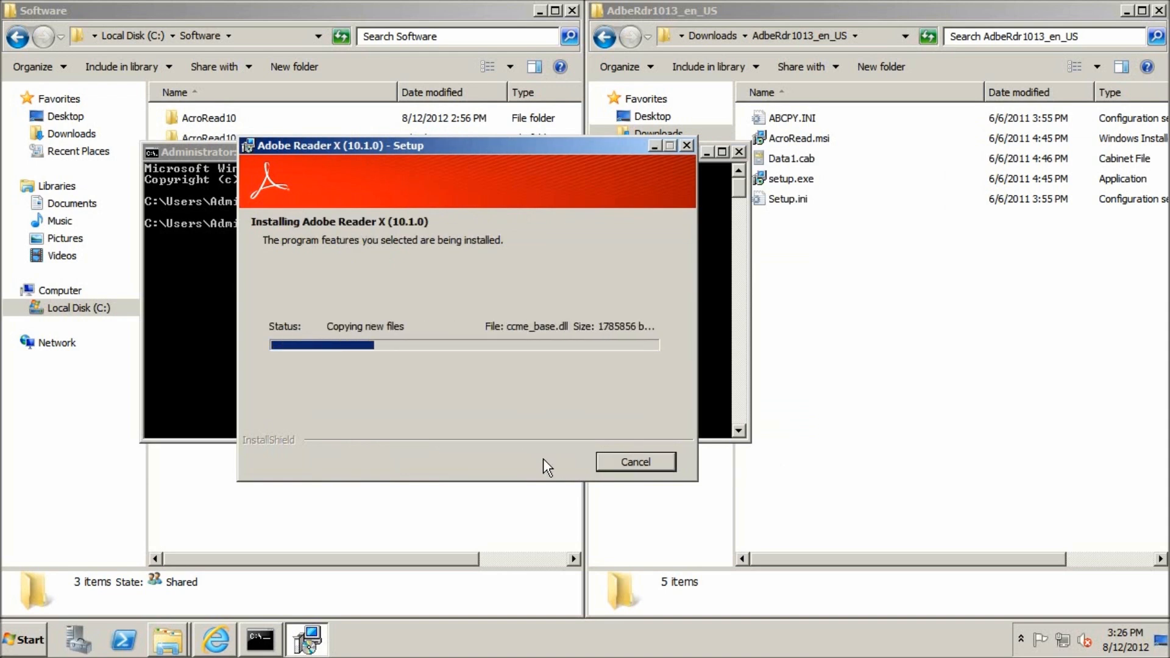
# Step: Switch to Internet Explorer and open the Acrobat Help page from Adobe's support site
pyautogui.click(218, 644)
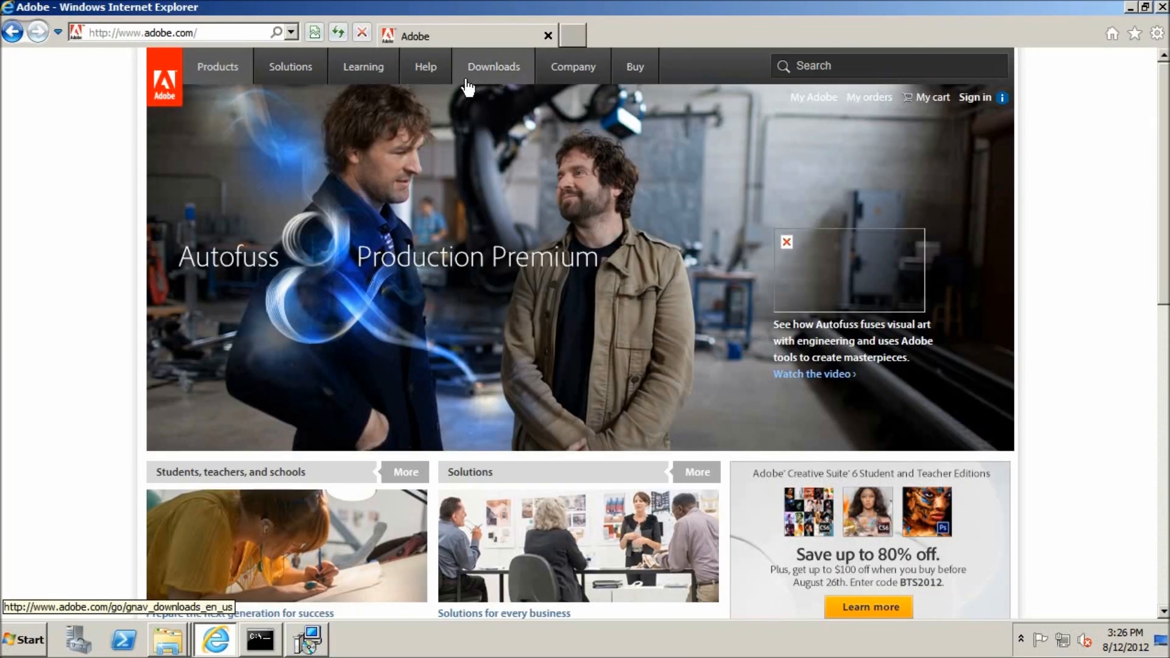
pyautogui.click(436, 78)
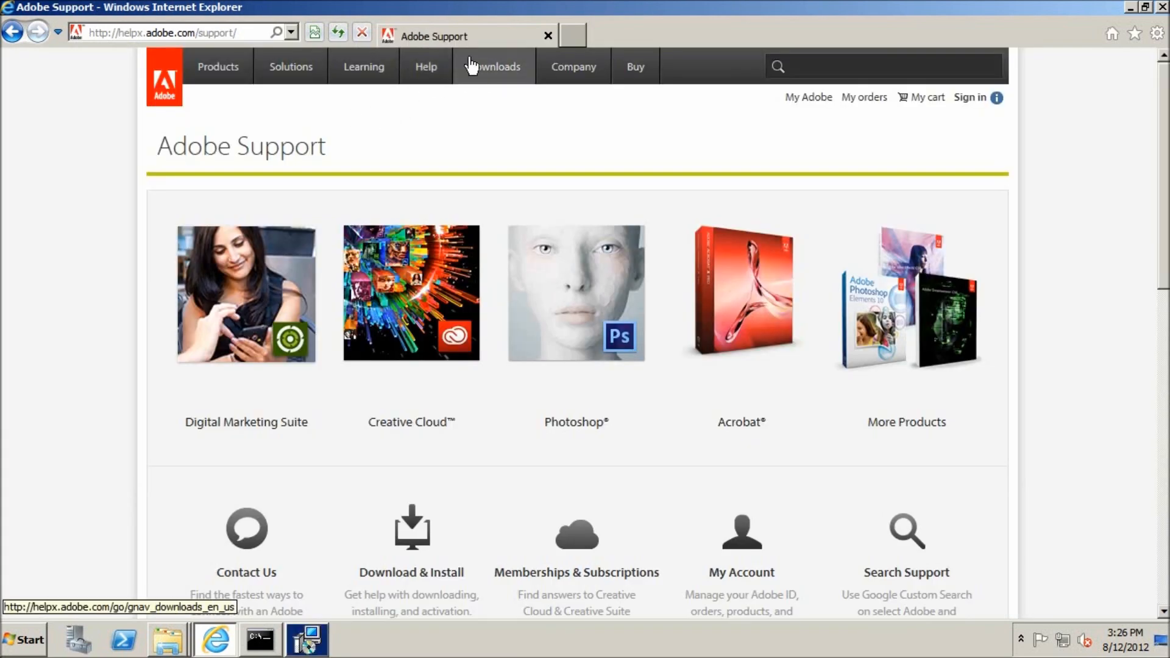
pyautogui.click(691, 293)
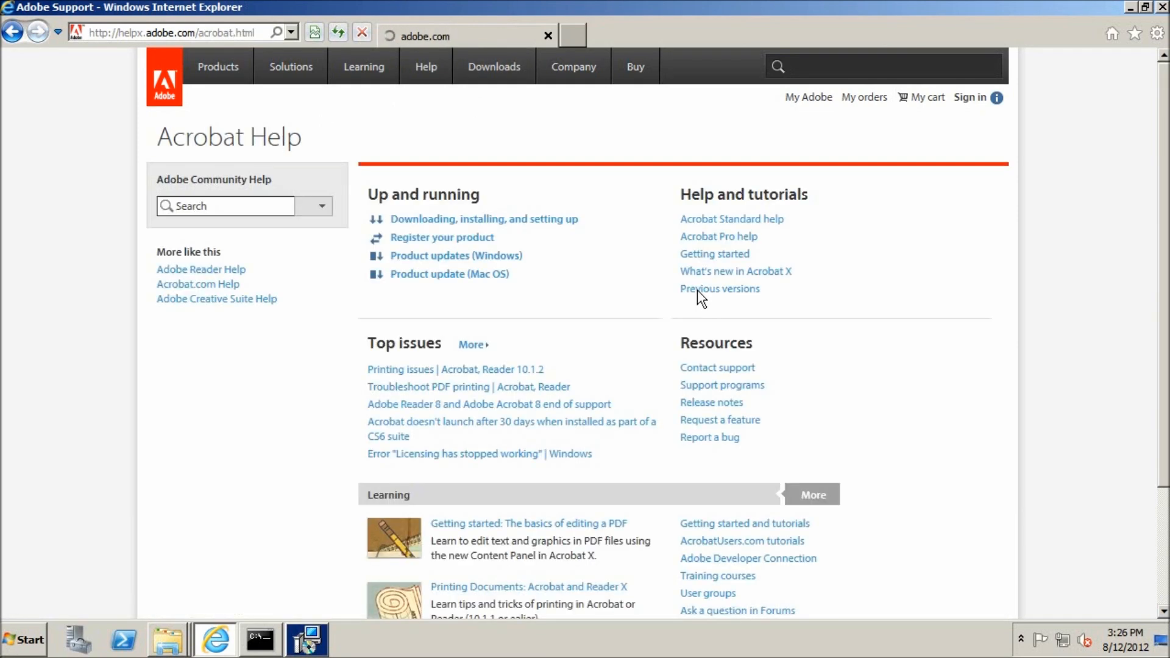
# Step: Search Community Help for "update, patch" and open the article on Acrobat, Reader 10.x for Windows and Mac OS, declining AutoComplete
pyautogui.click(279, 210)
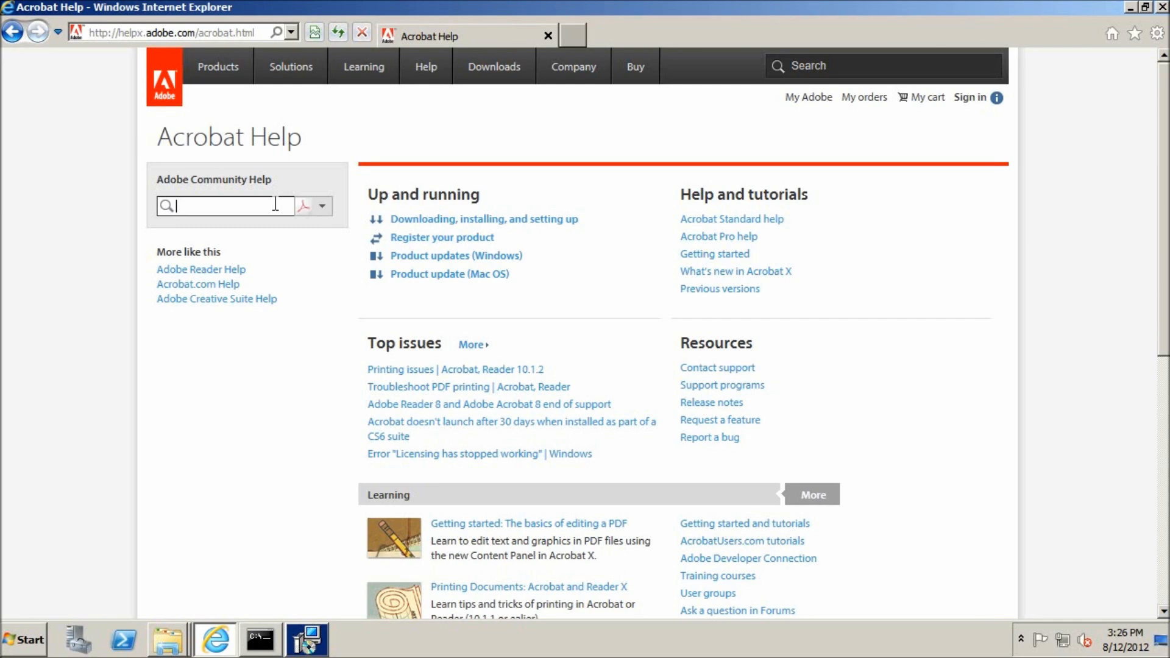
pyautogui.write('update, patch')
pyautogui.press('Return')
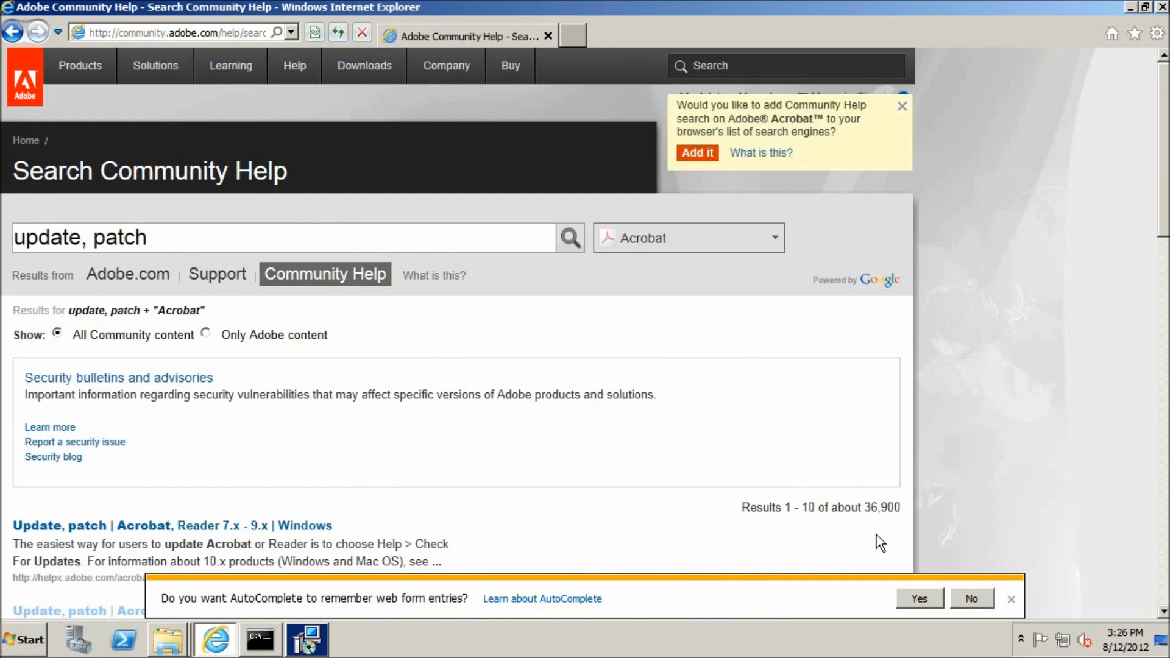
pyautogui.click(974, 587)
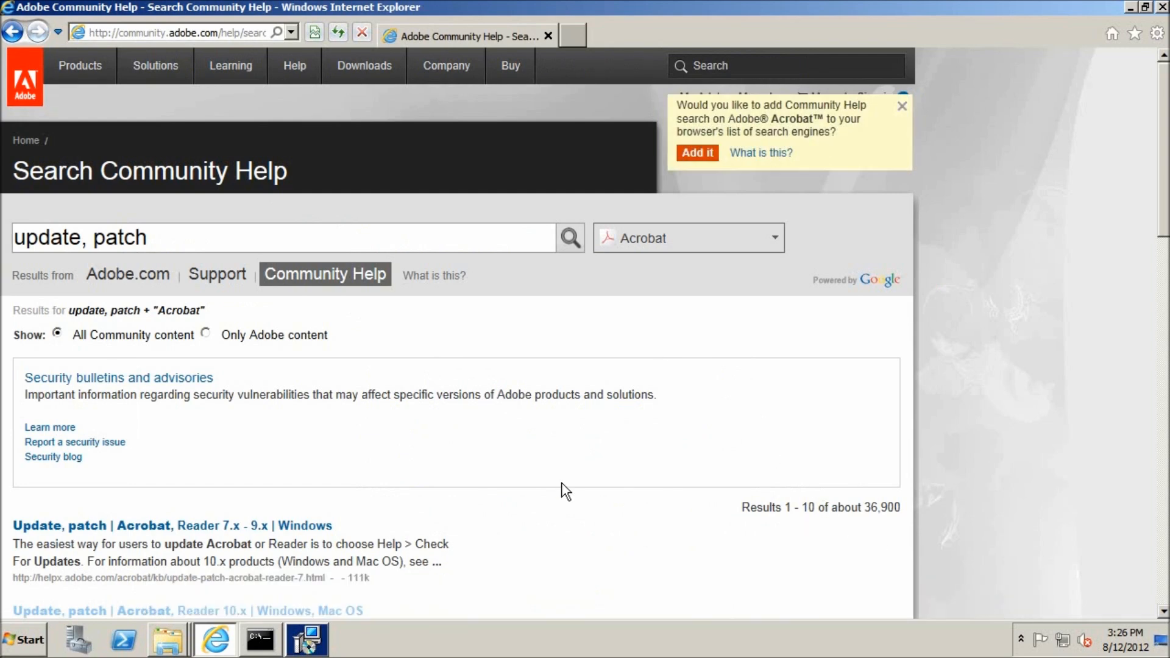
pyautogui.scroll(-5, 521, 484)
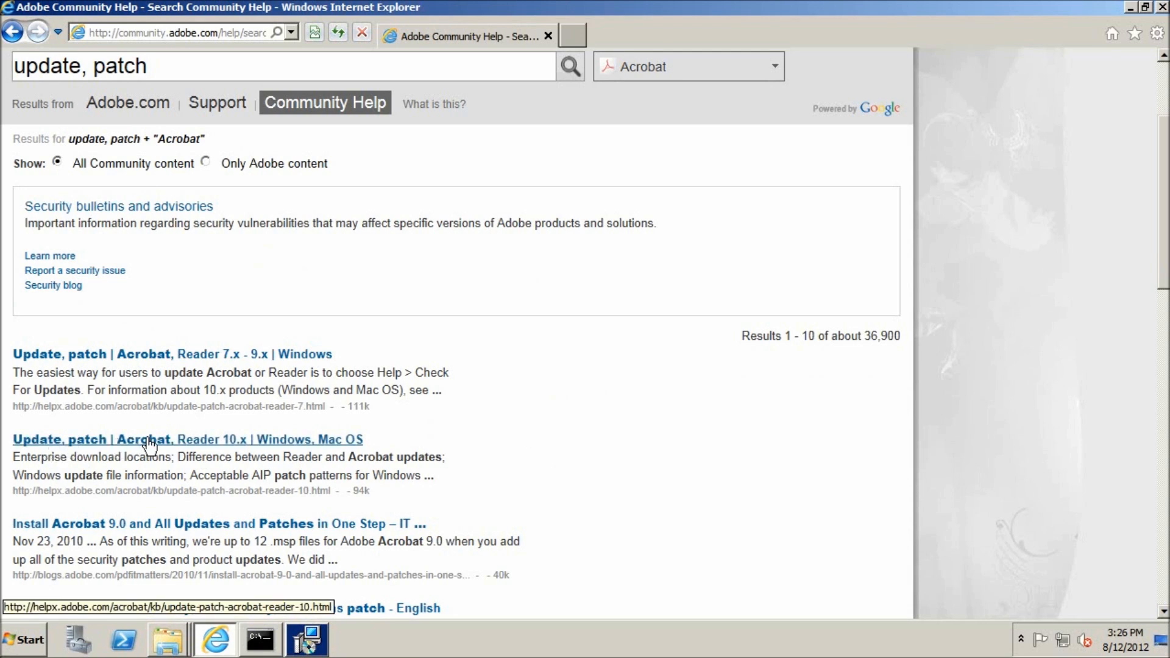
pyautogui.click(242, 441)
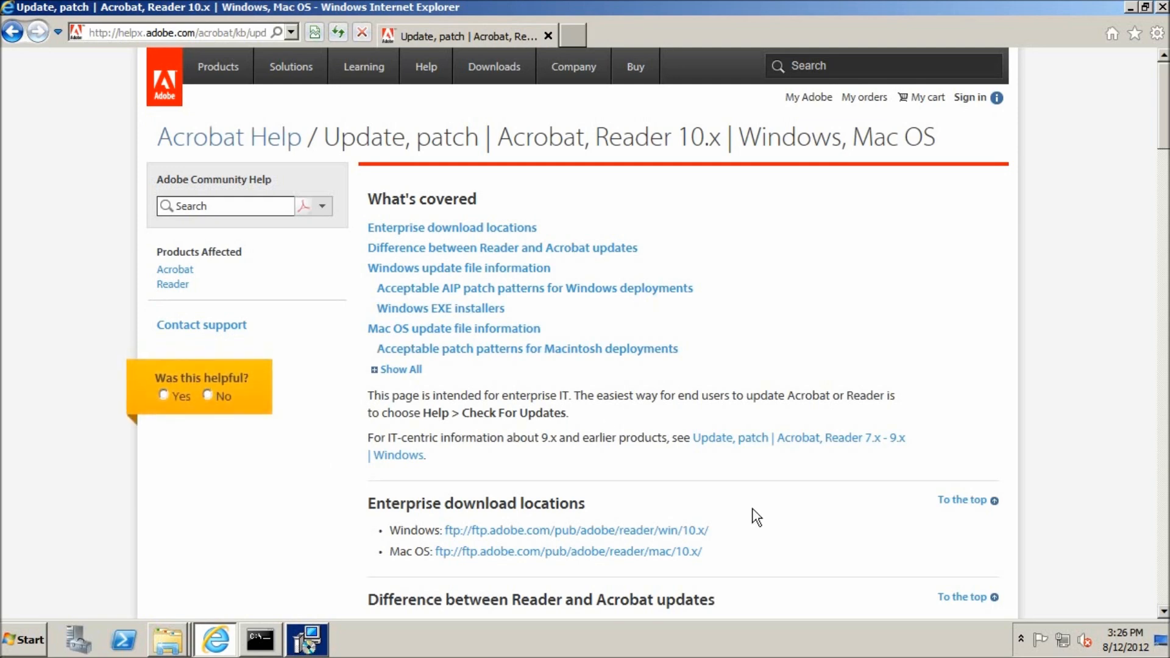
# Step: Examine the article's Windows update file table and its acceptable AIP patch patterns for Windows deployments
pyautogui.scroll(-3, 852, 472)
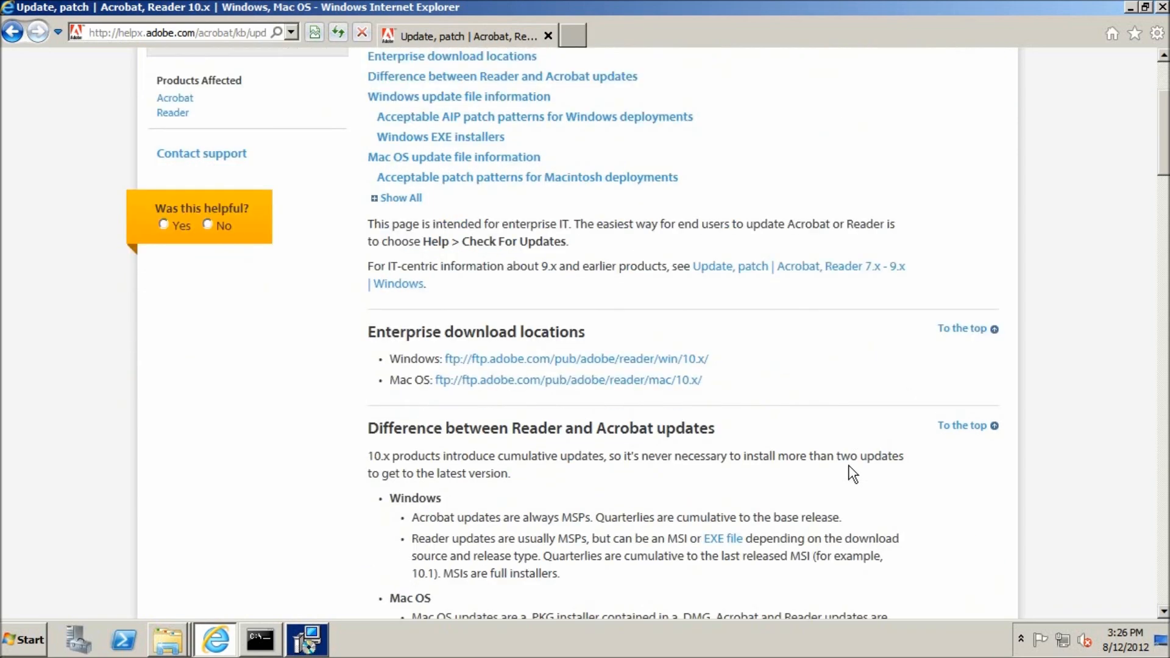
pyautogui.scroll(-3, 852, 474)
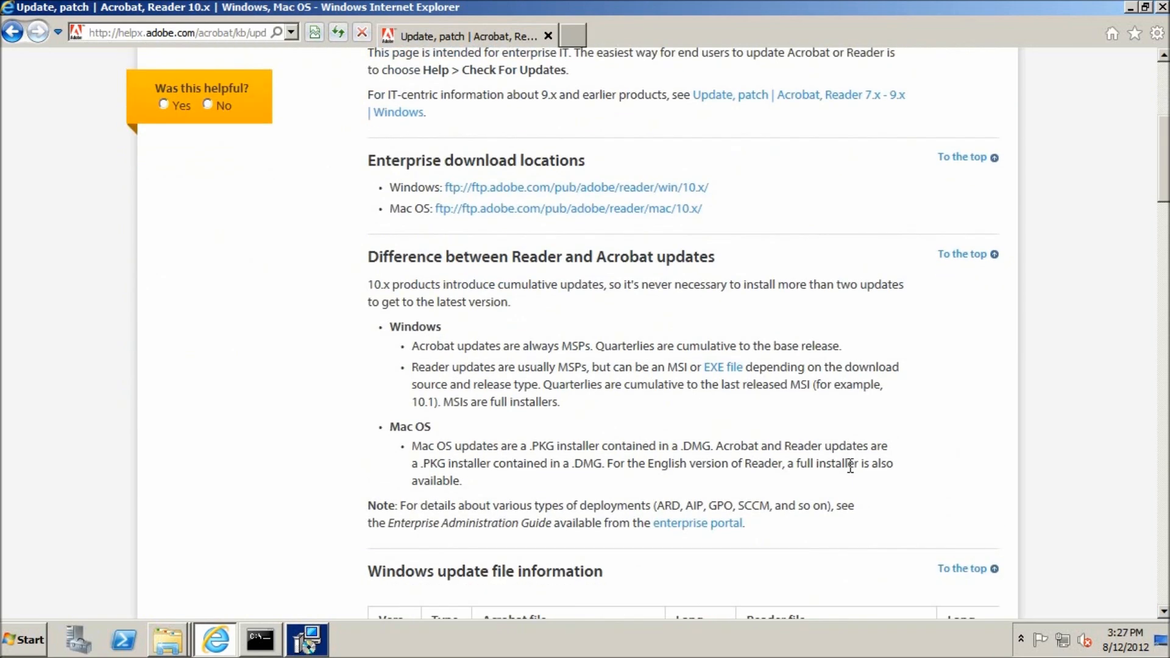
pyautogui.scroll(-6, 851, 466)
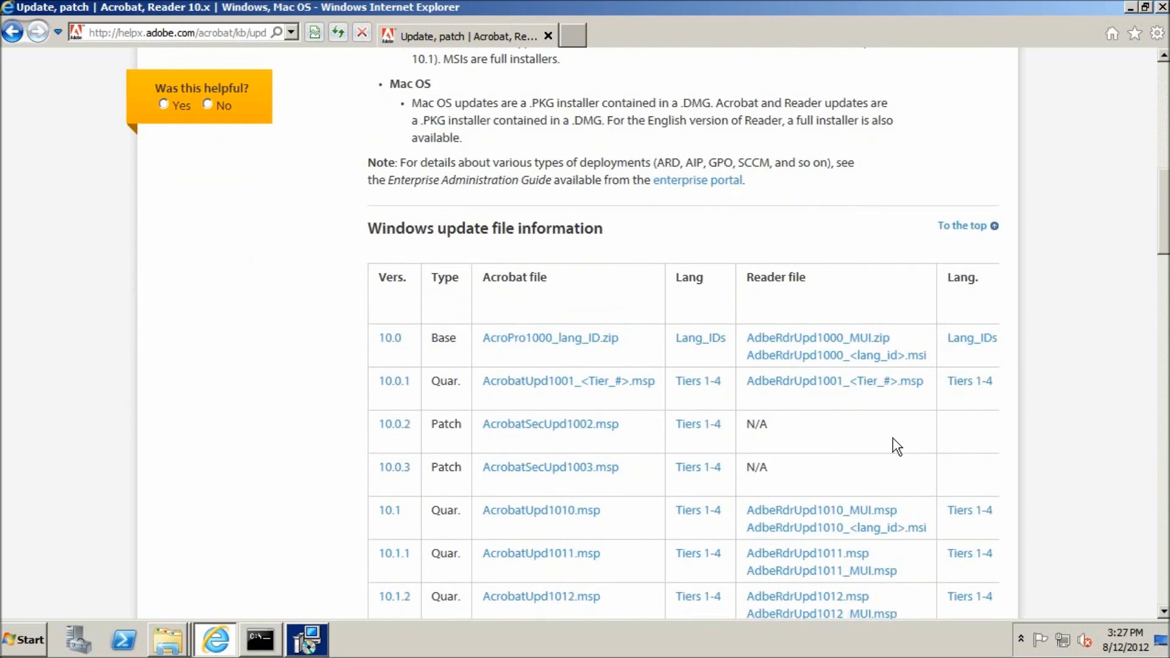
pyautogui.scroll(-2, 896, 446)
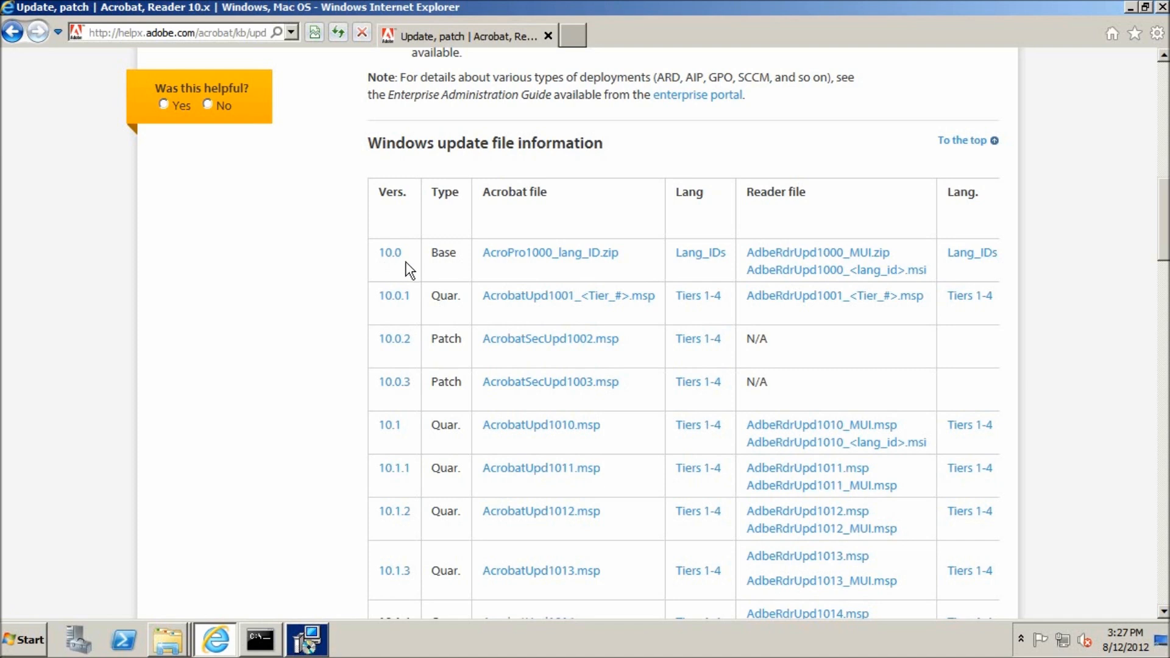
pyautogui.scroll(-3, 390, 268)
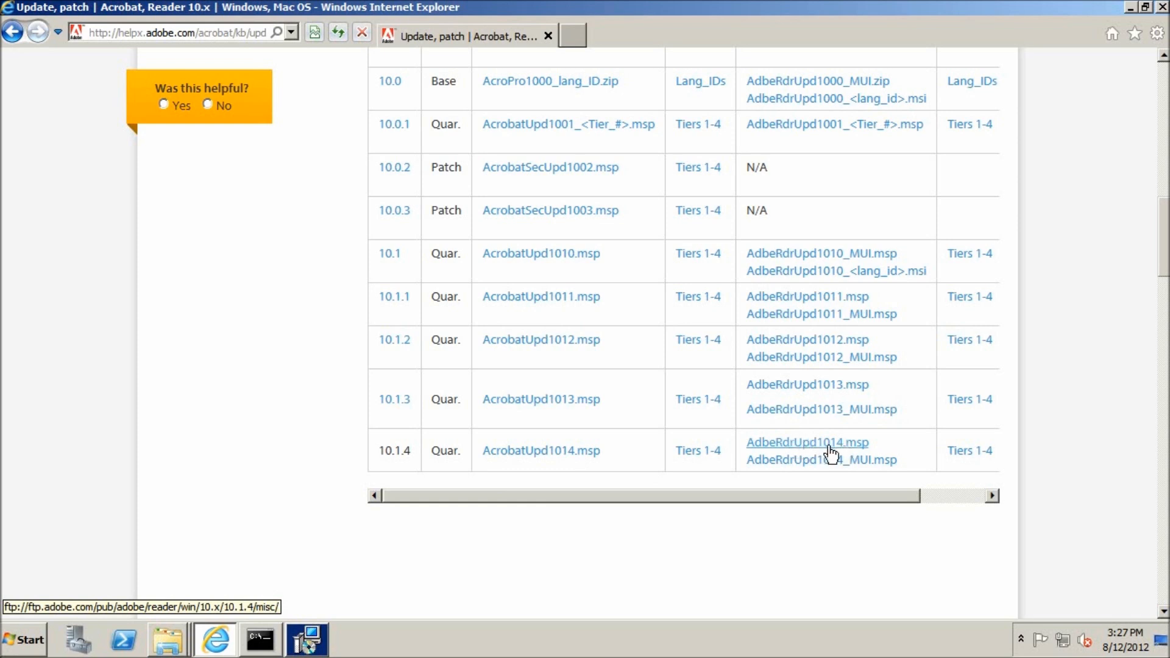
pyautogui.scroll(-15, 838, 512)
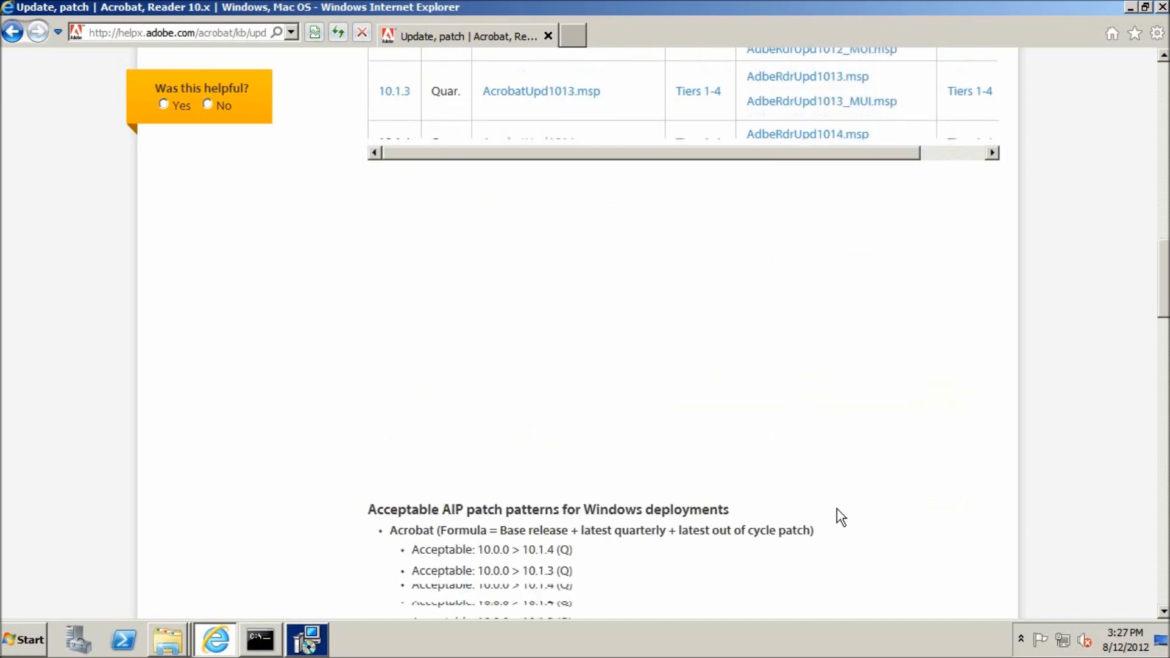
pyautogui.scroll(-5, 840, 509)
pyautogui.scroll(7, 839, 509)
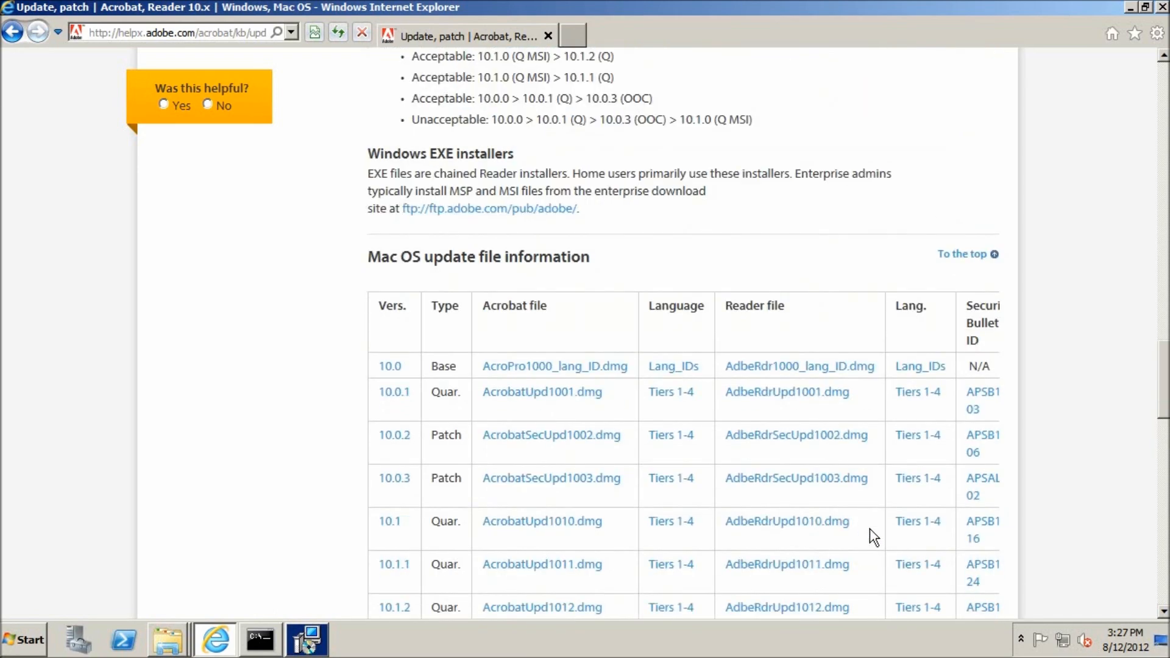
pyautogui.scroll(12, 653, 463)
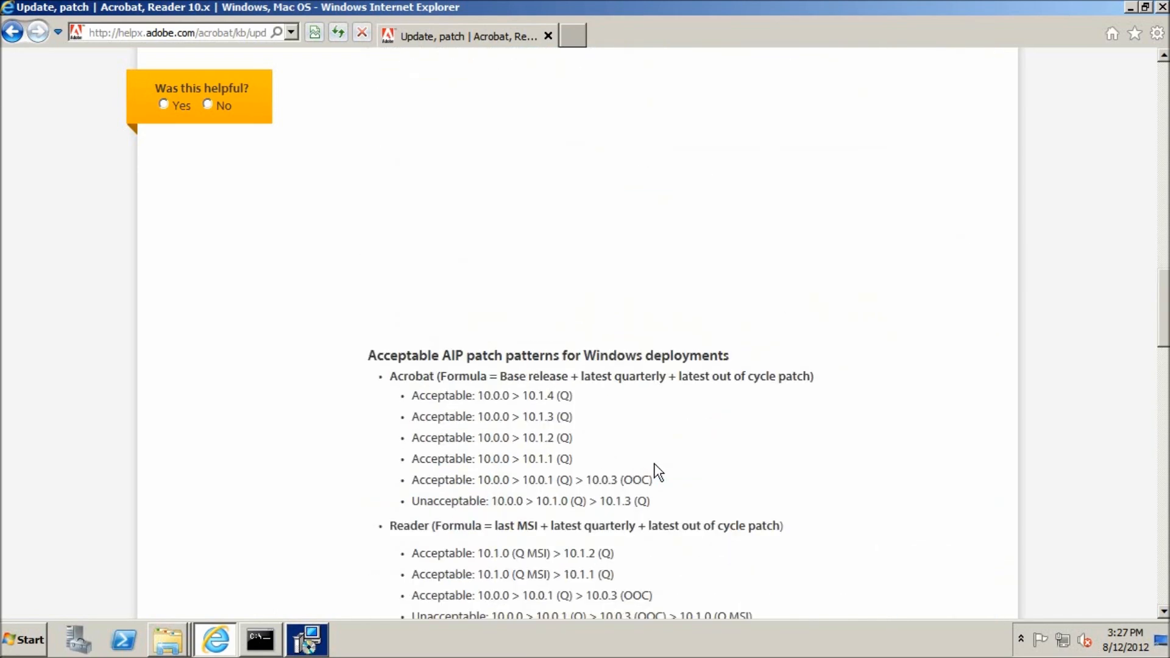
pyautogui.scroll(10, 1141, 512)
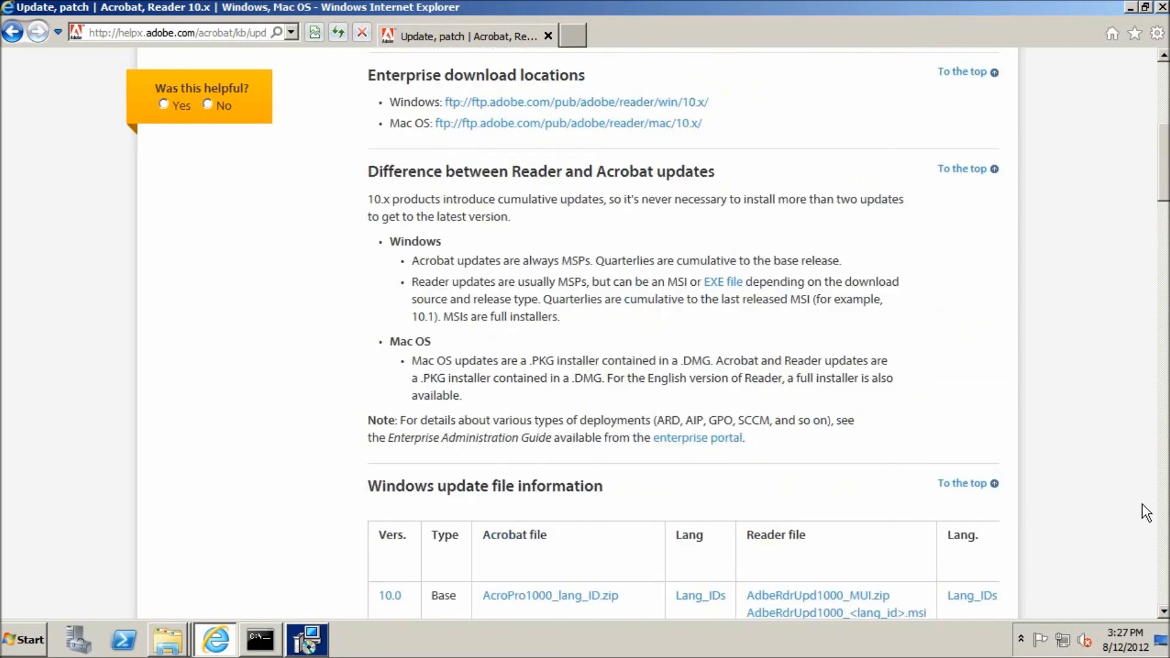
# Step: Try to open the download location of AdbeRdrUpd1014.msp from the article's Windows update file table
pyautogui.scroll(-10, 1141, 512)
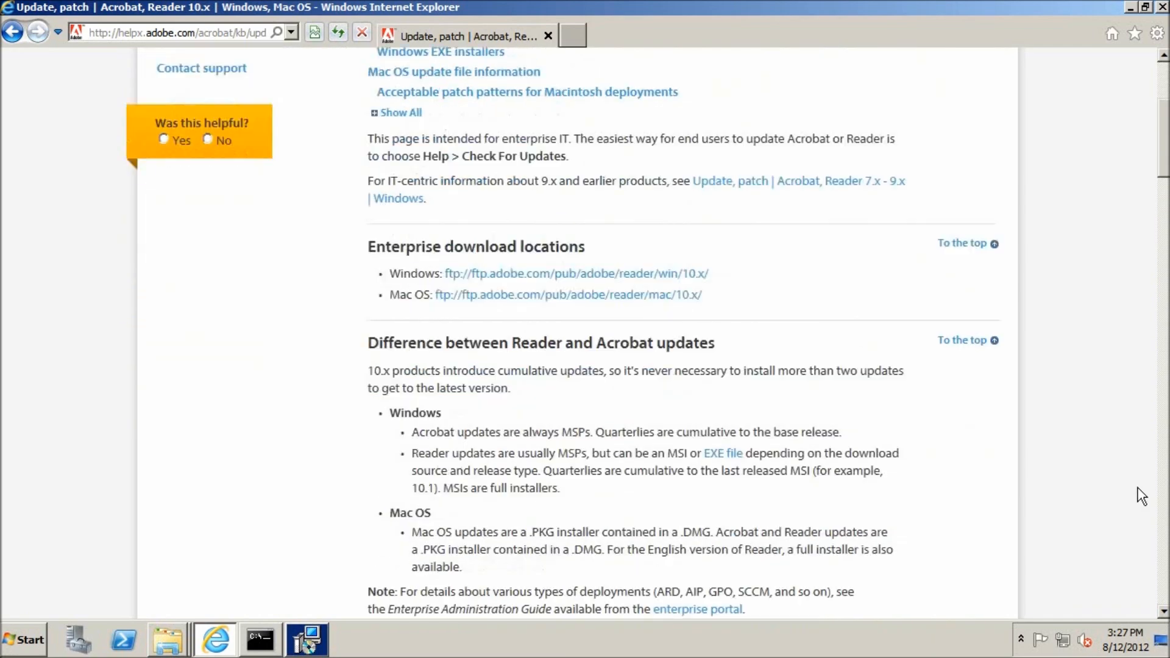
pyautogui.scroll(-3, 1141, 495)
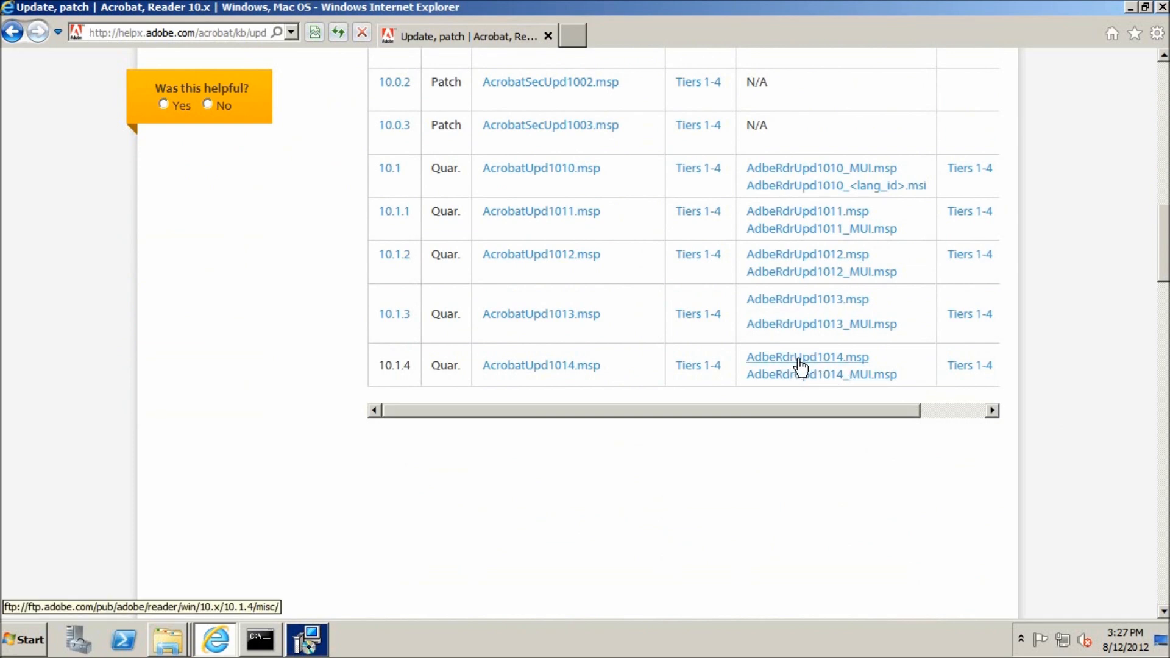
pyautogui.click(817, 364)
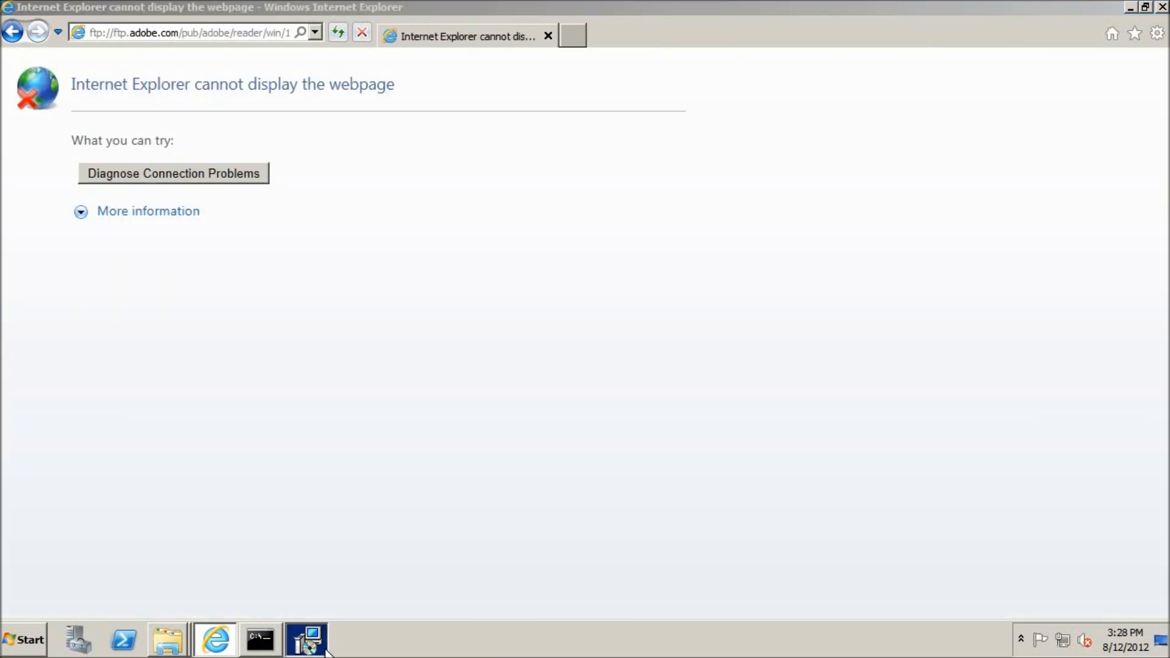
# Step: Finish the completed Adobe Reader X (10.1.0) setup and return to the update article in Internet Explorer
pyautogui.click(323, 647)
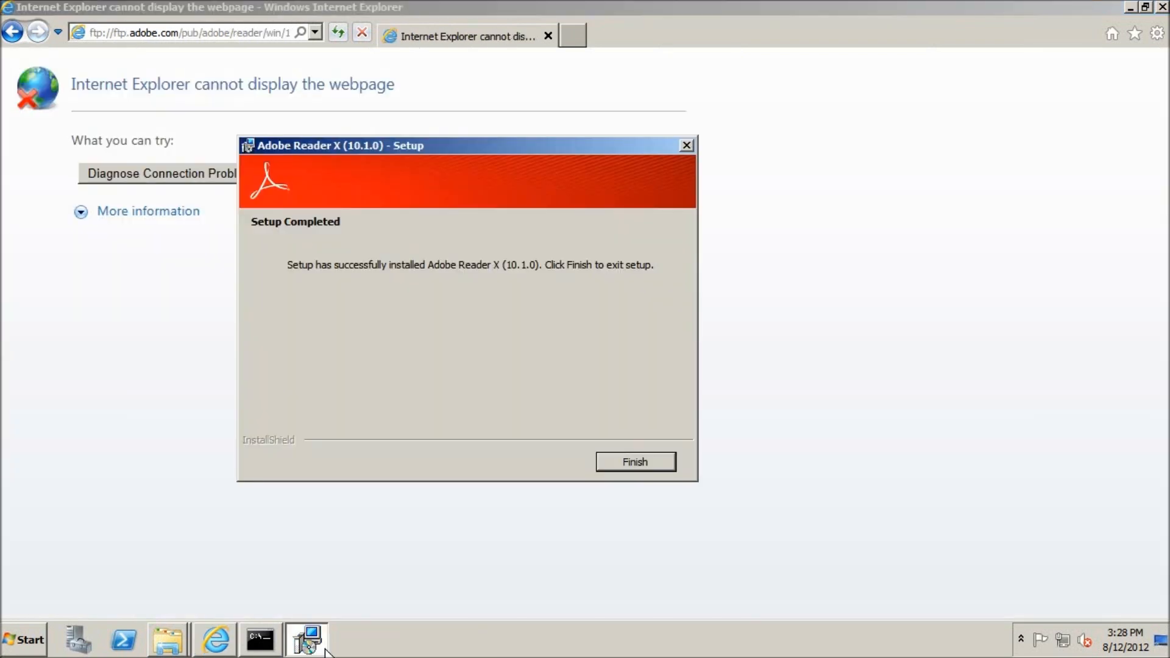
pyautogui.click(634, 460)
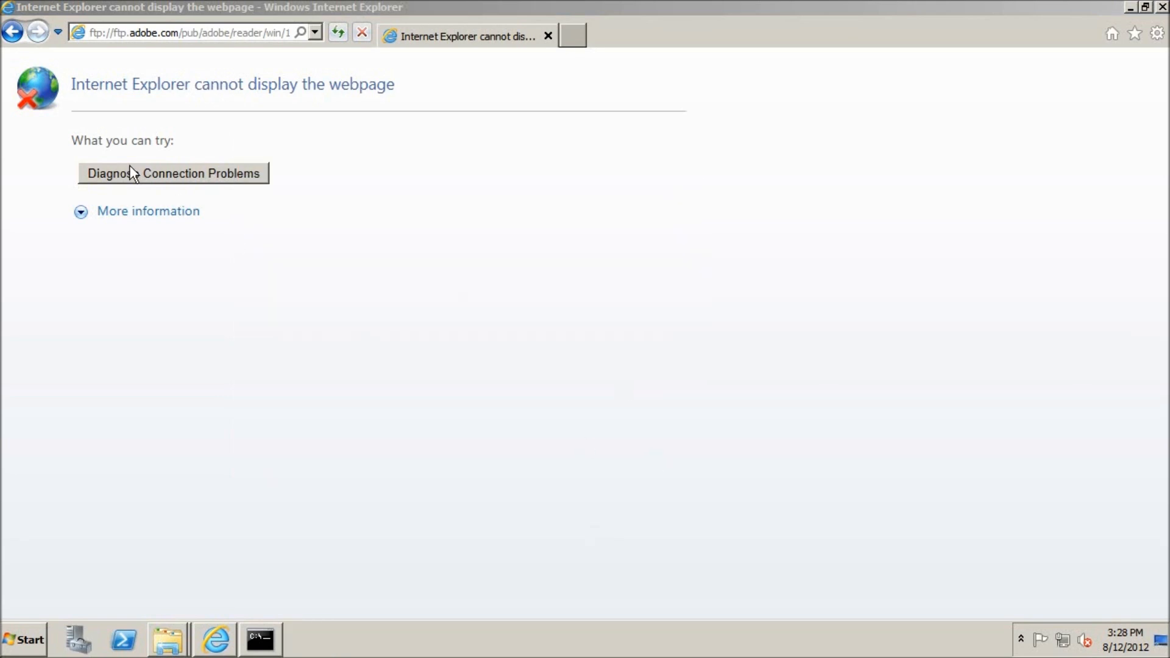
pyautogui.click(13, 34)
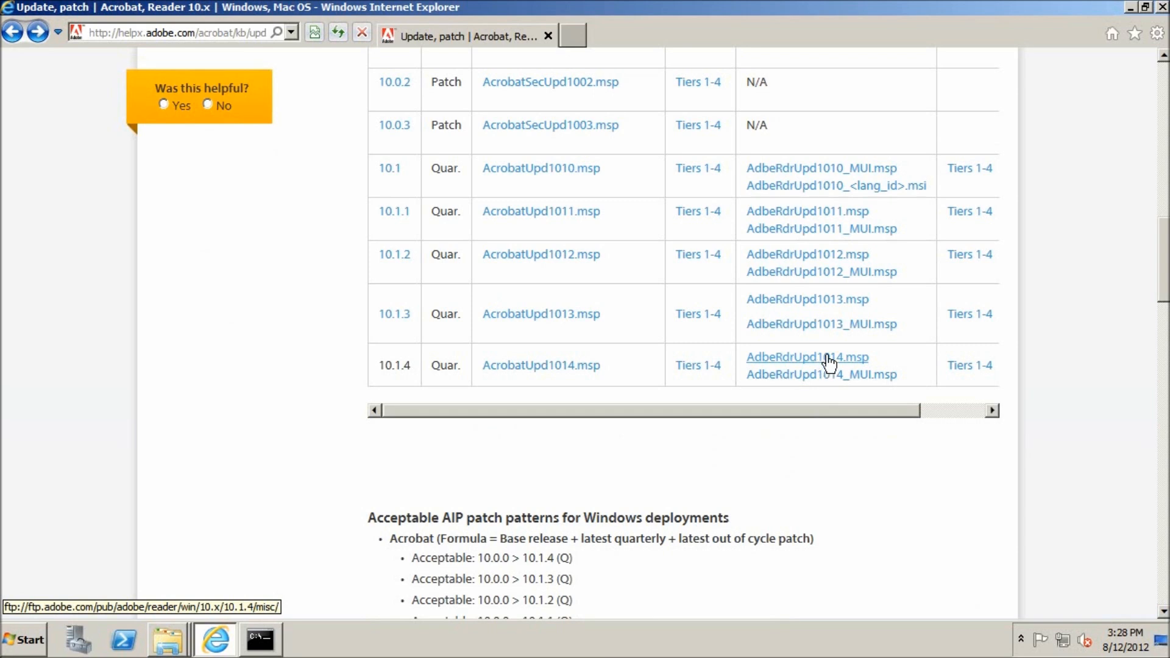
# Step: Open the FTP directory for the 10.1.3 Reader patch and request the AdbeRdrUpd1013.msp file, retrying the link
pyautogui.click(796, 301)
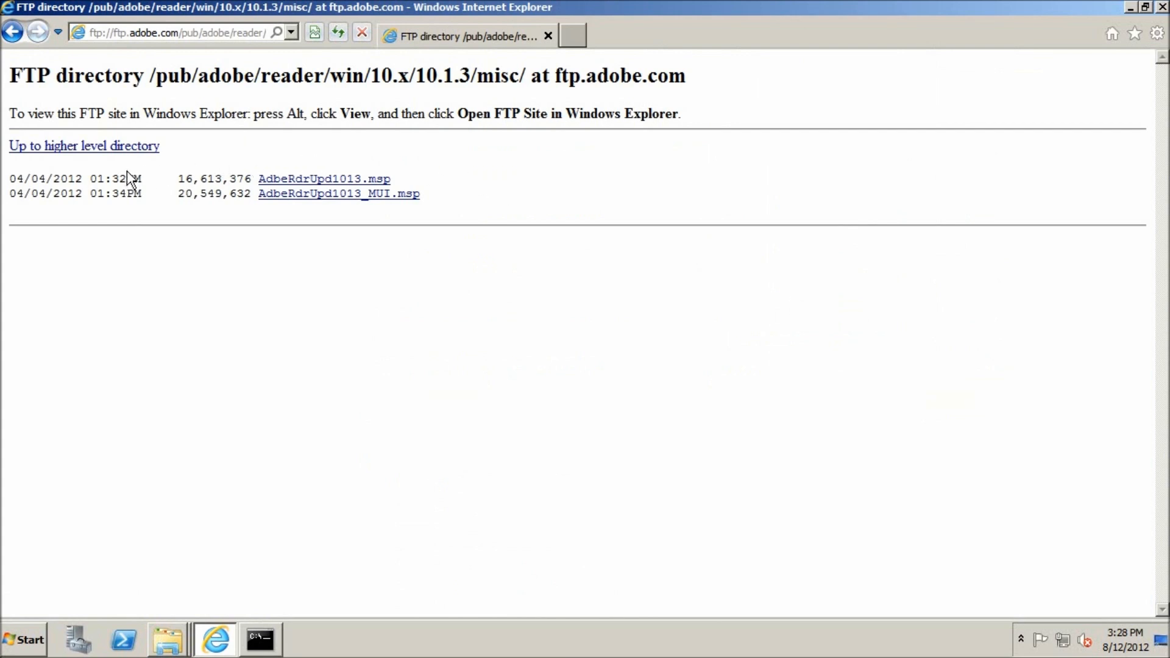
pyautogui.click(367, 181)
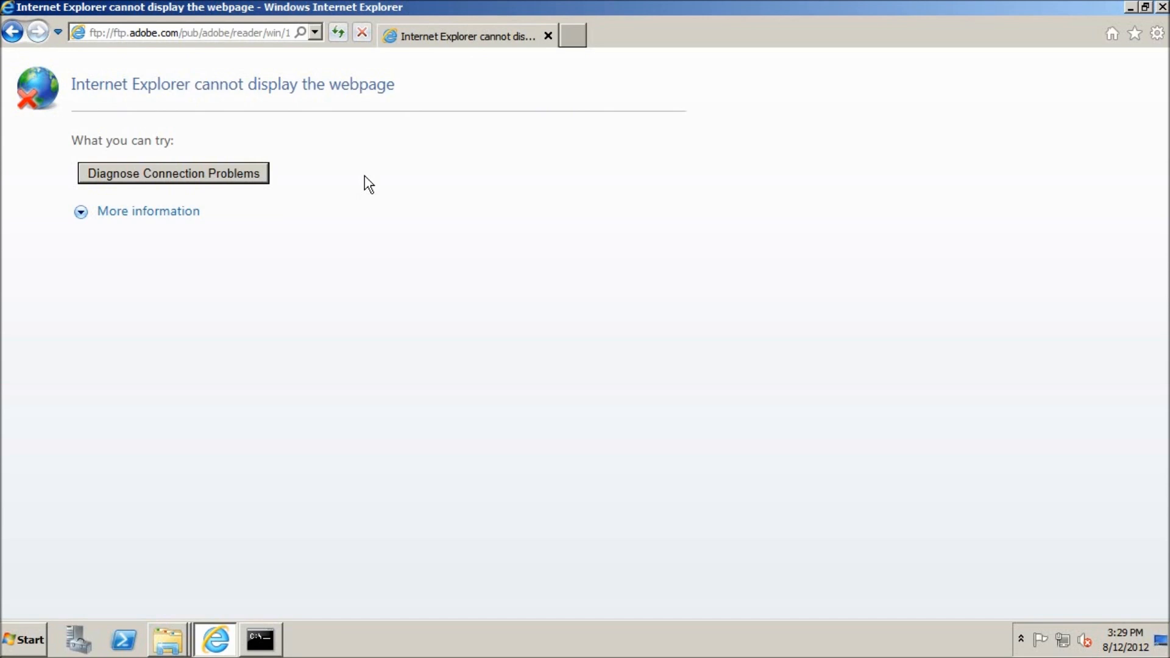
pyautogui.click(12, 32)
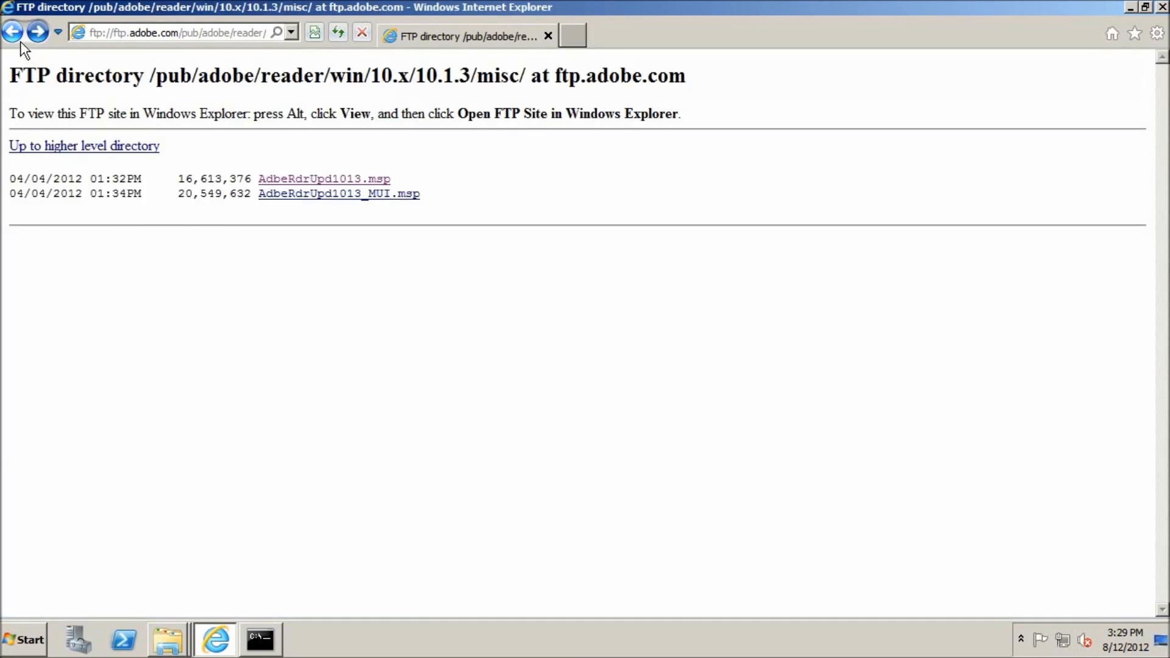
pyautogui.click(318, 180)
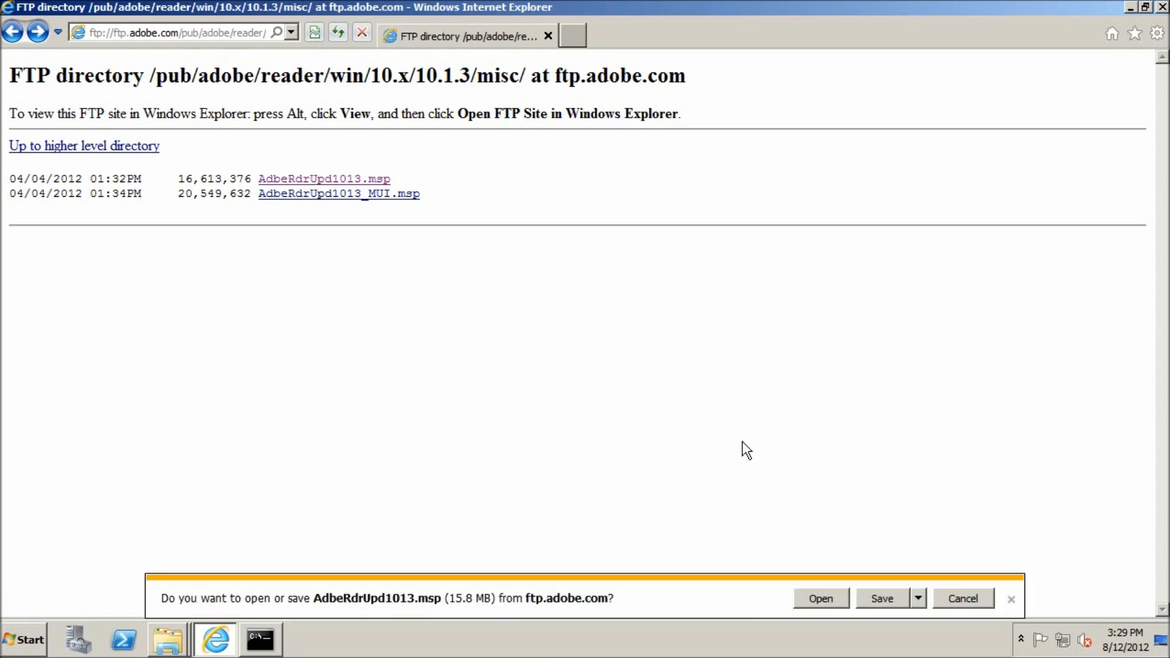
# Step: Save AdbeRdrUpd1013.msp into the C:\Software\AcroRead10.1.3 folder
pyautogui.click(918, 599)
pyautogui.click(960, 582)
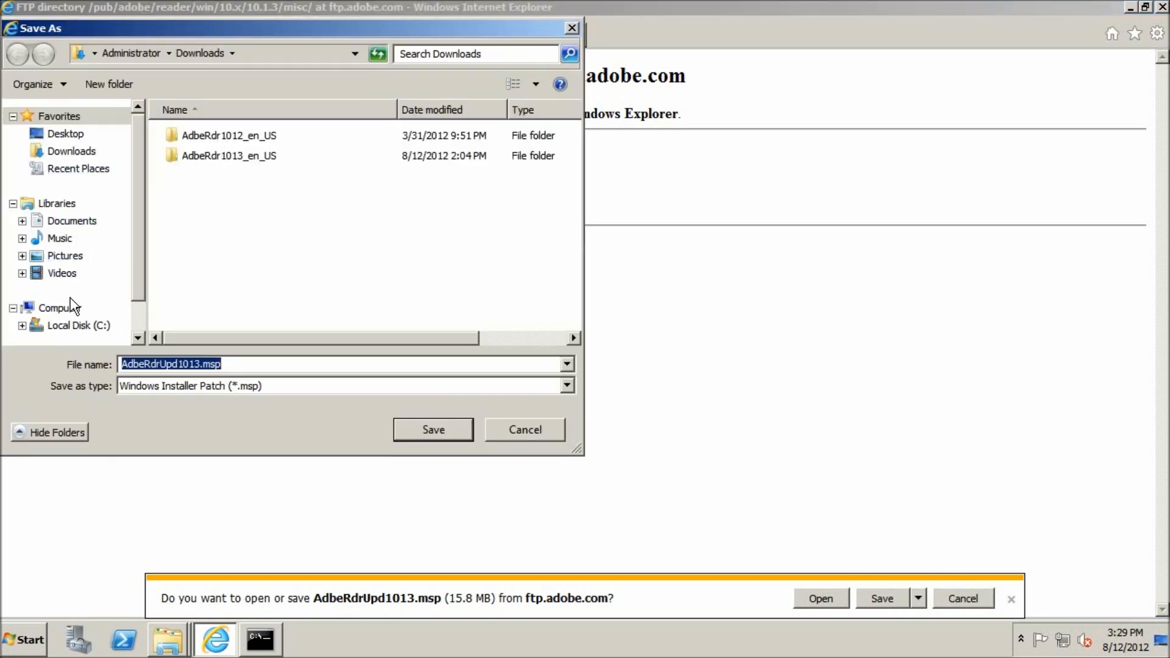
pyautogui.click(74, 326)
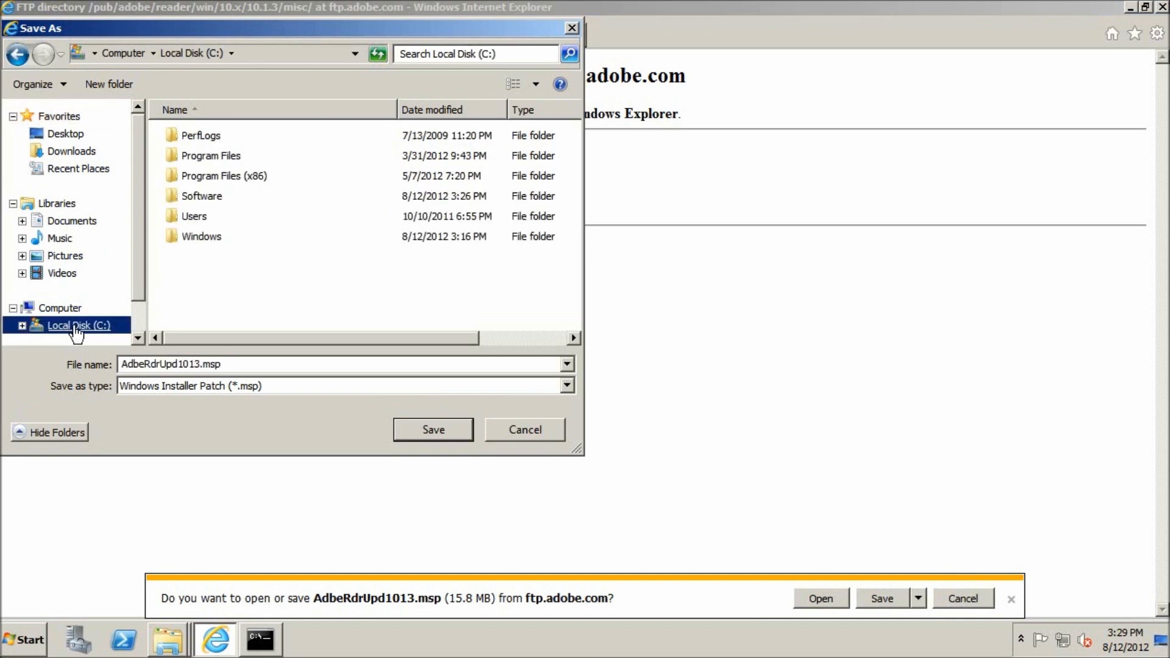
pyautogui.doubleClick(203, 196)
pyautogui.doubleClick(208, 160)
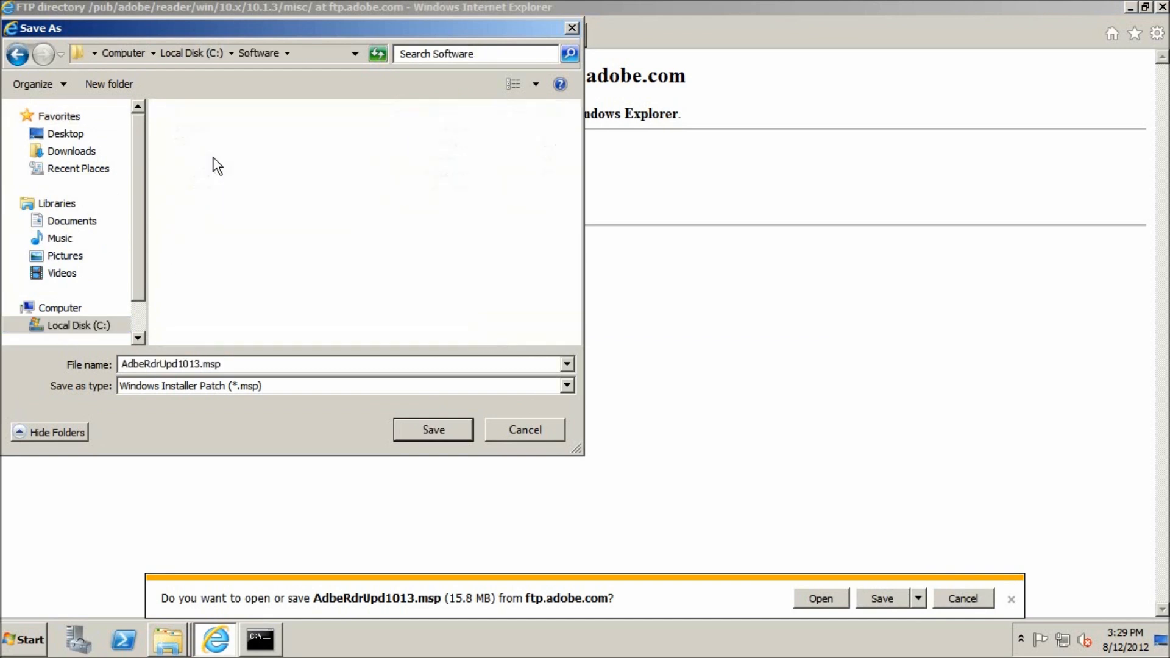
pyautogui.click(431, 429)
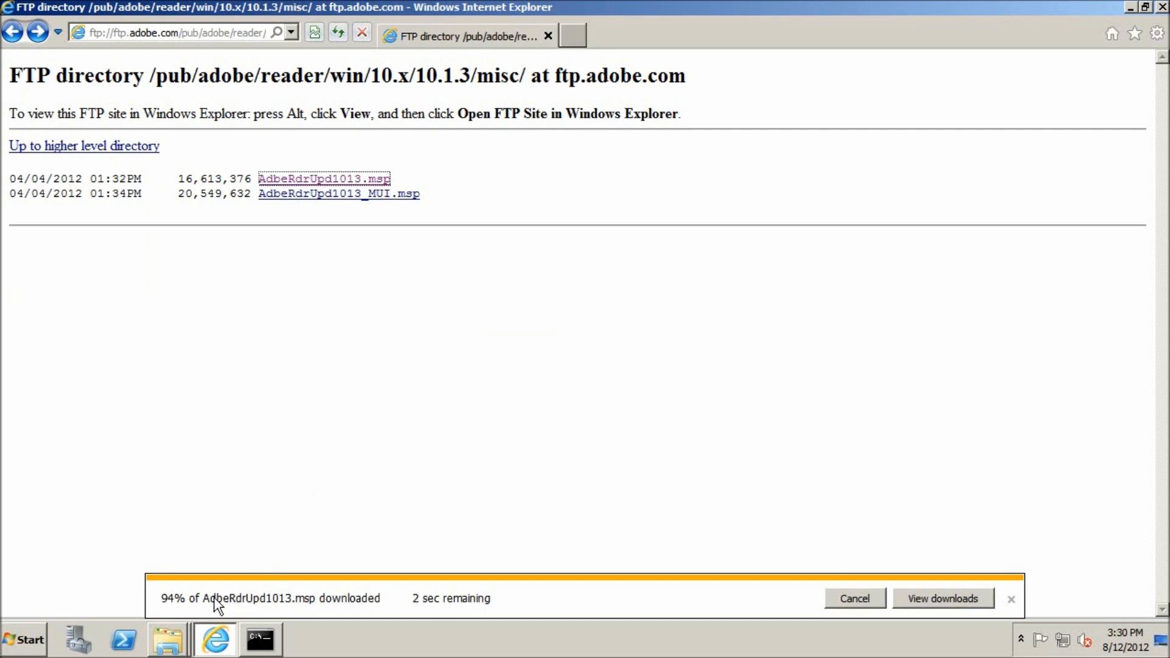
# Step: Dismiss the download notification once the patch has downloaded and close Internet Explorer
pyautogui.click(182, 639)
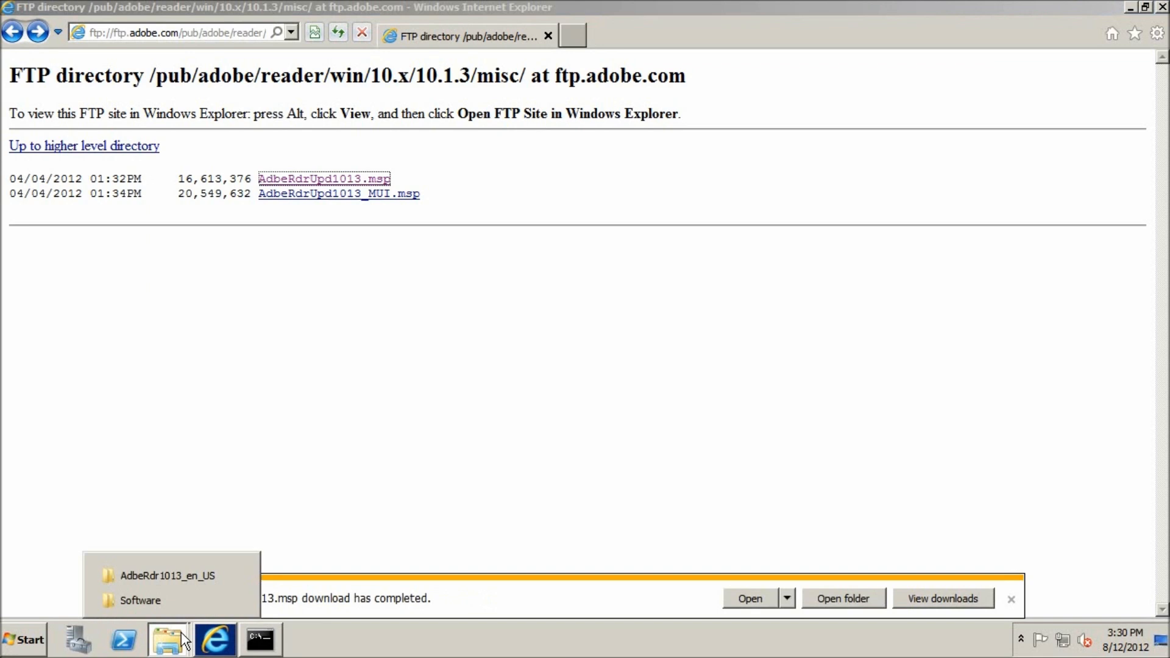
pyautogui.click(657, 637)
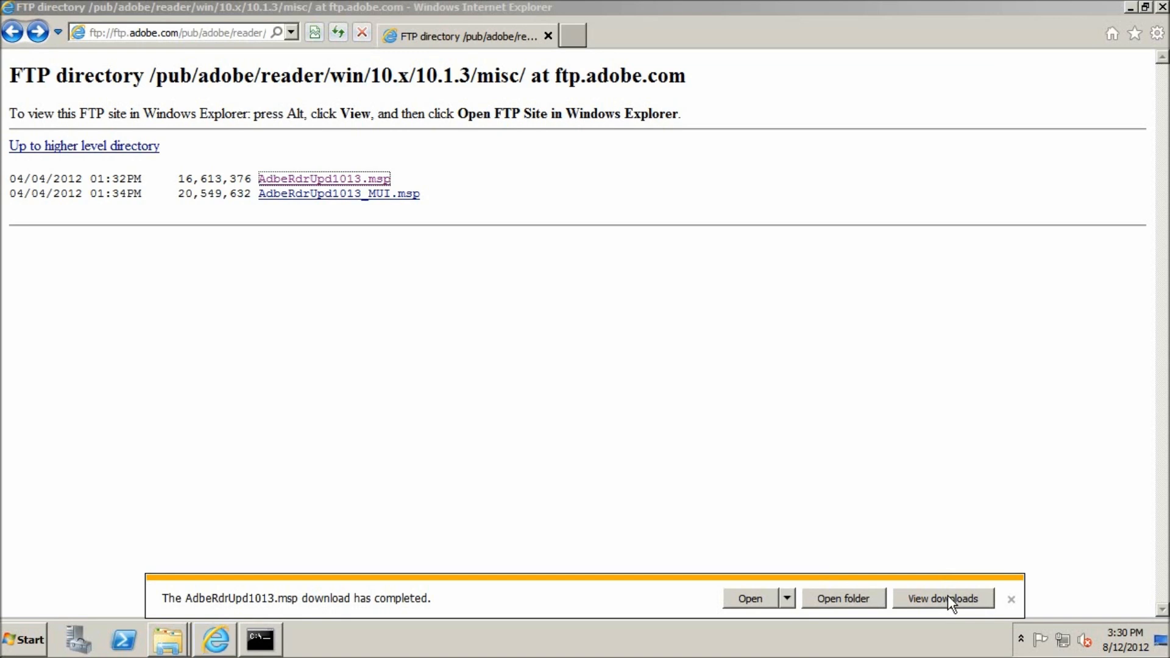
pyautogui.click(1016, 601)
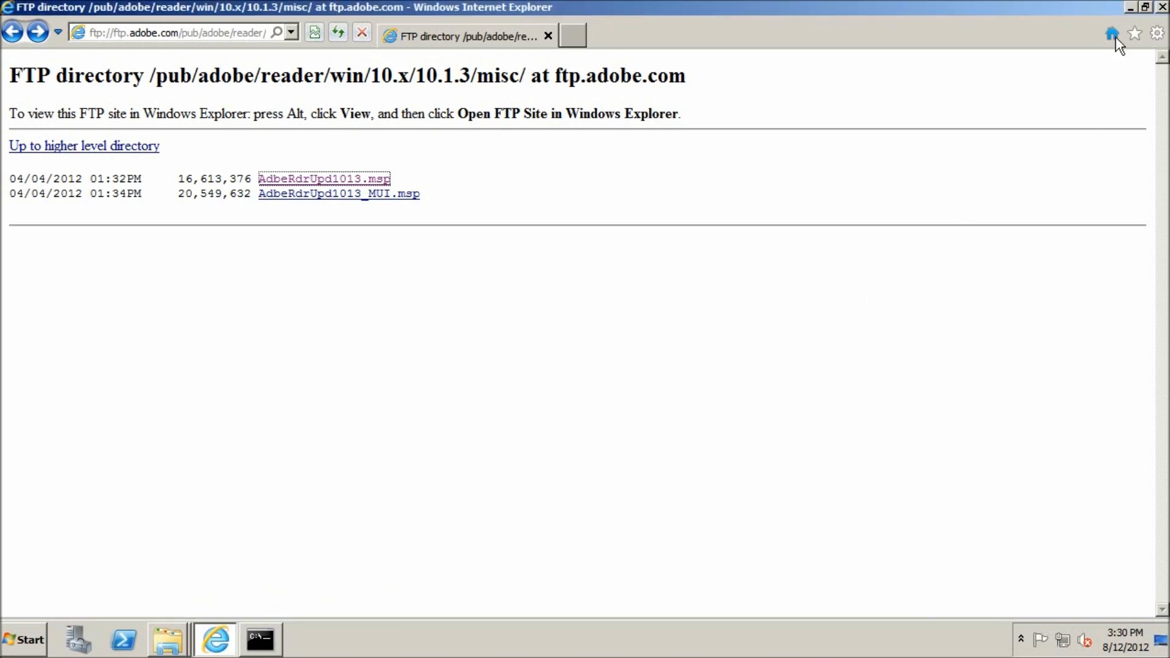
pyautogui.click(1162, 7)
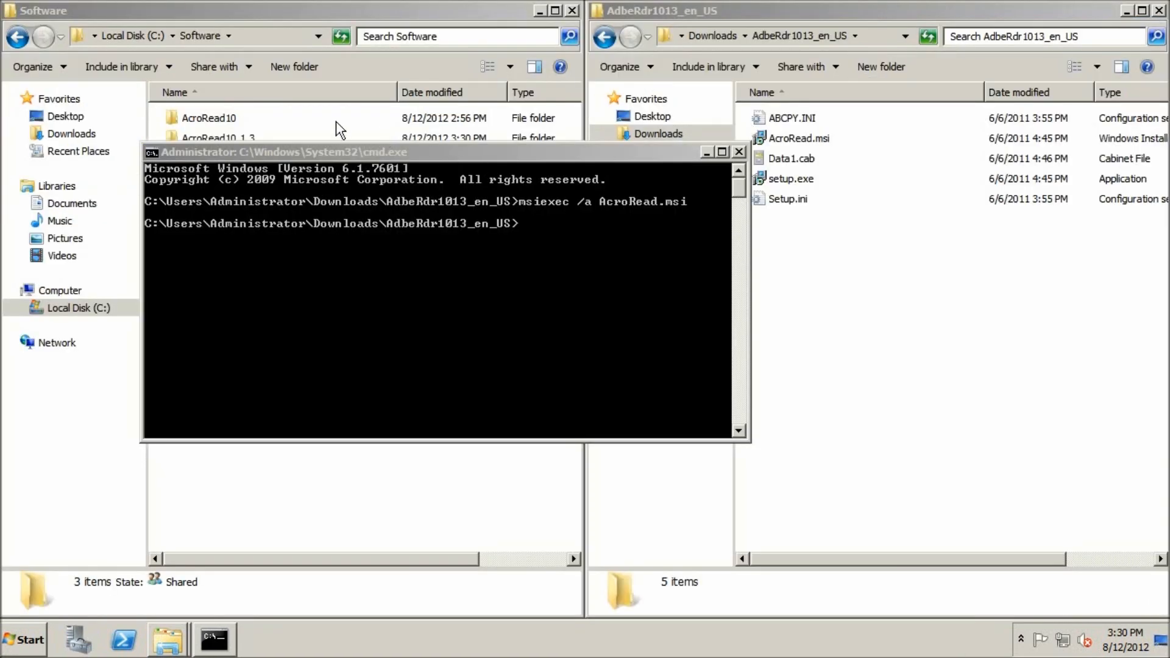
# Step: Copy companyPrefs.mst from the AcroRead10 folder into the AcroRead10.1.3 folder under C:\Software
pyautogui.doubleClick(234, 118)
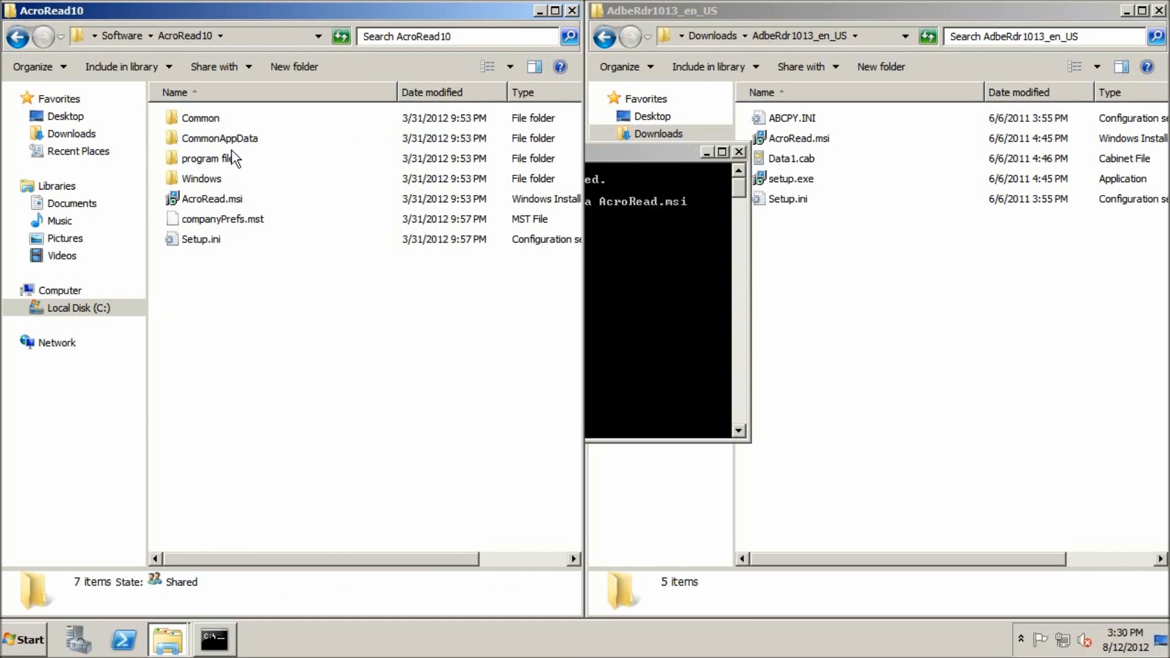
pyautogui.click(210, 219)
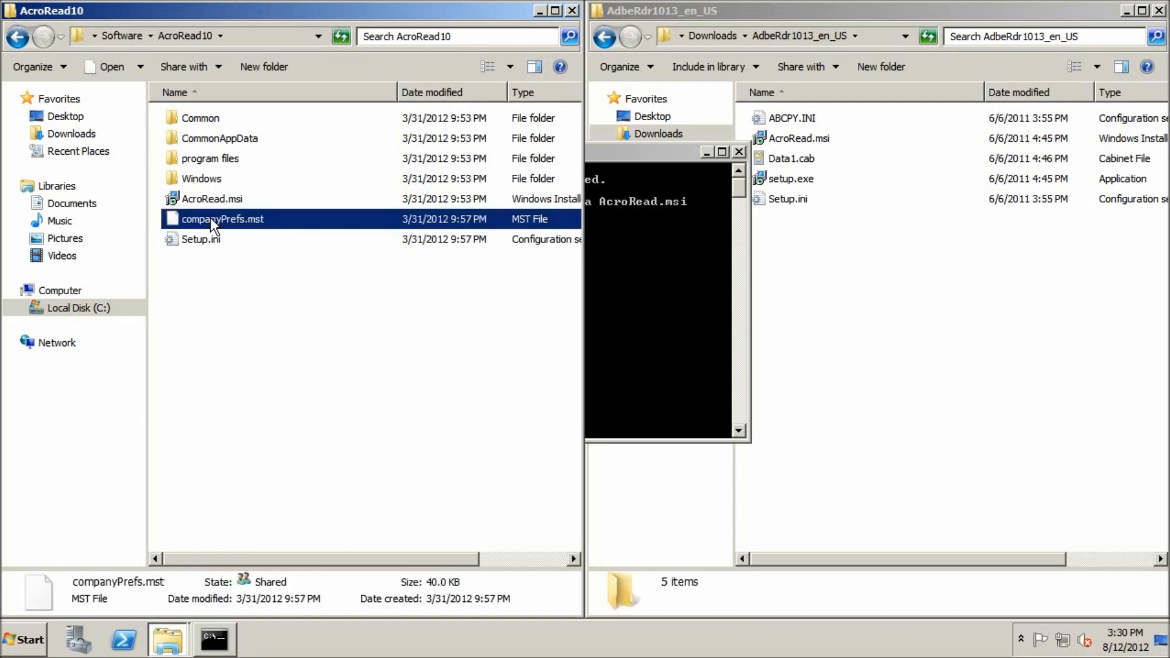
pyautogui.click(119, 33)
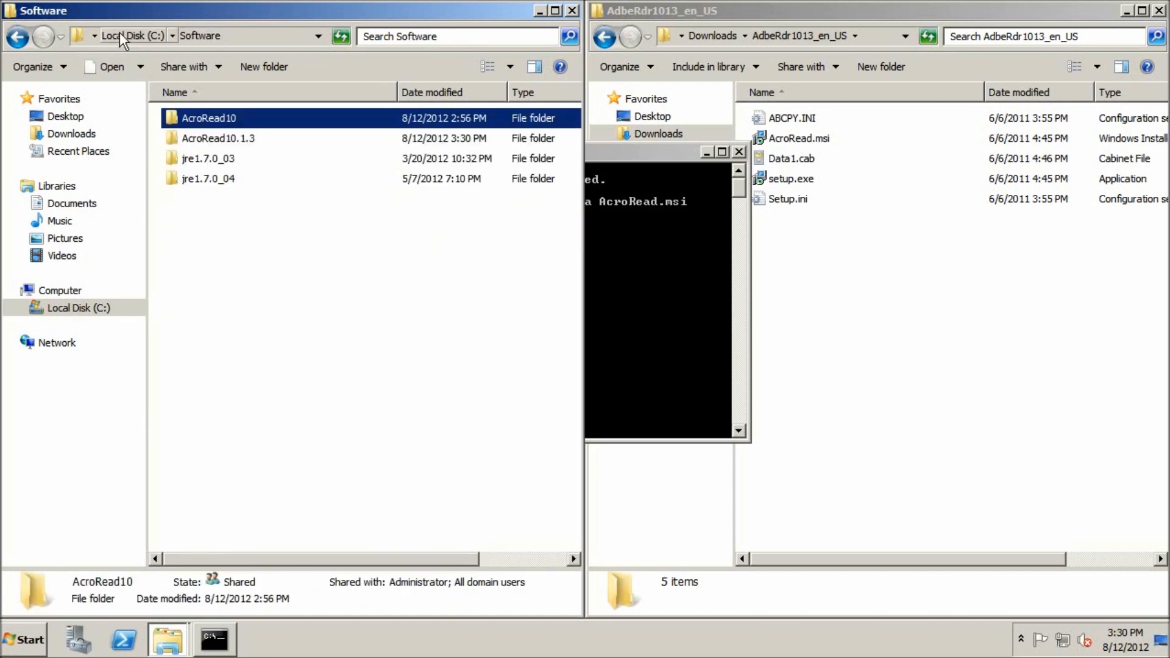
pyautogui.doubleClick(183, 138)
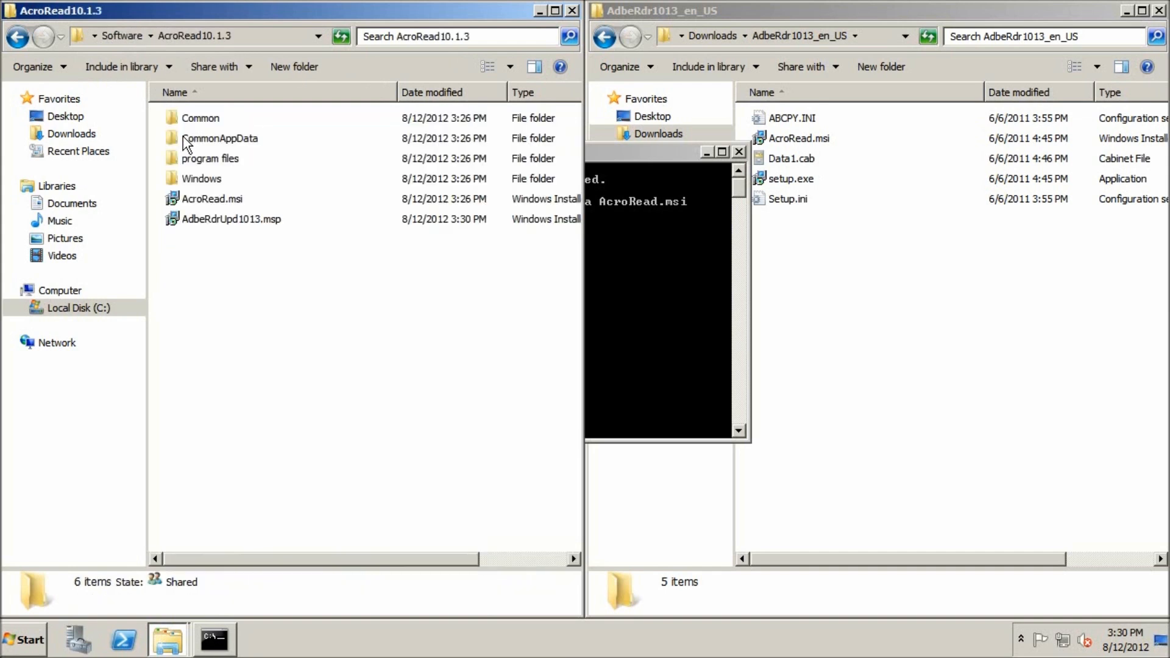
pyautogui.hotkey('ctrl', 'v')
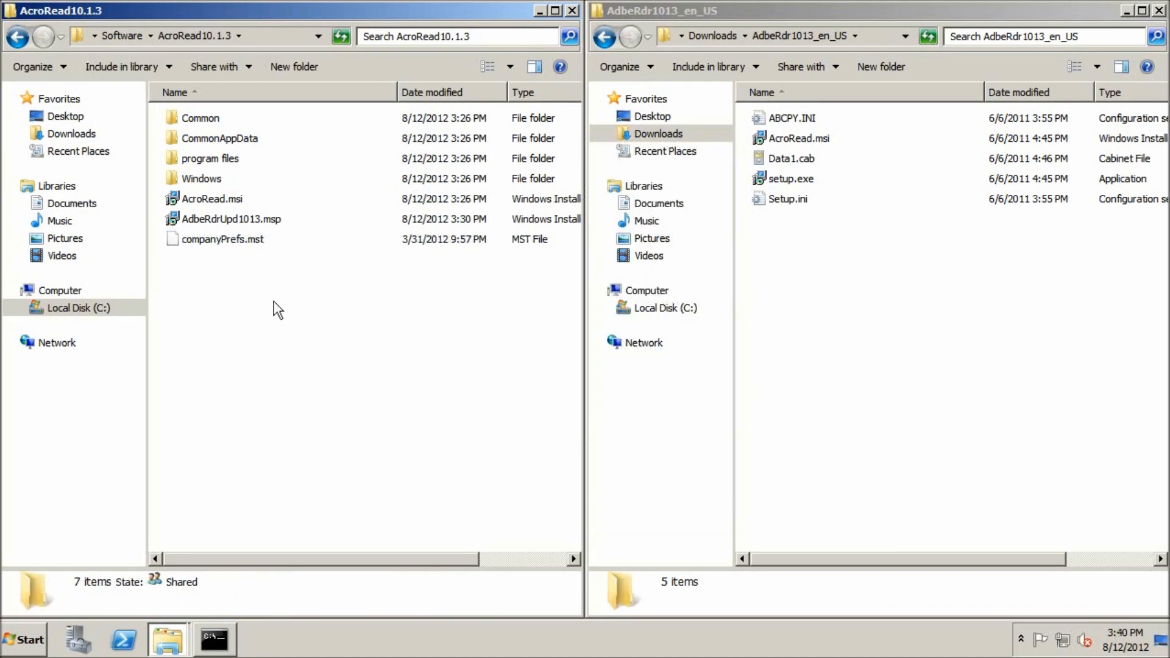
# Step: Open a command prompt in the C:\Software\AcroRead10.1.3 folder
pyautogui.click(273, 40)
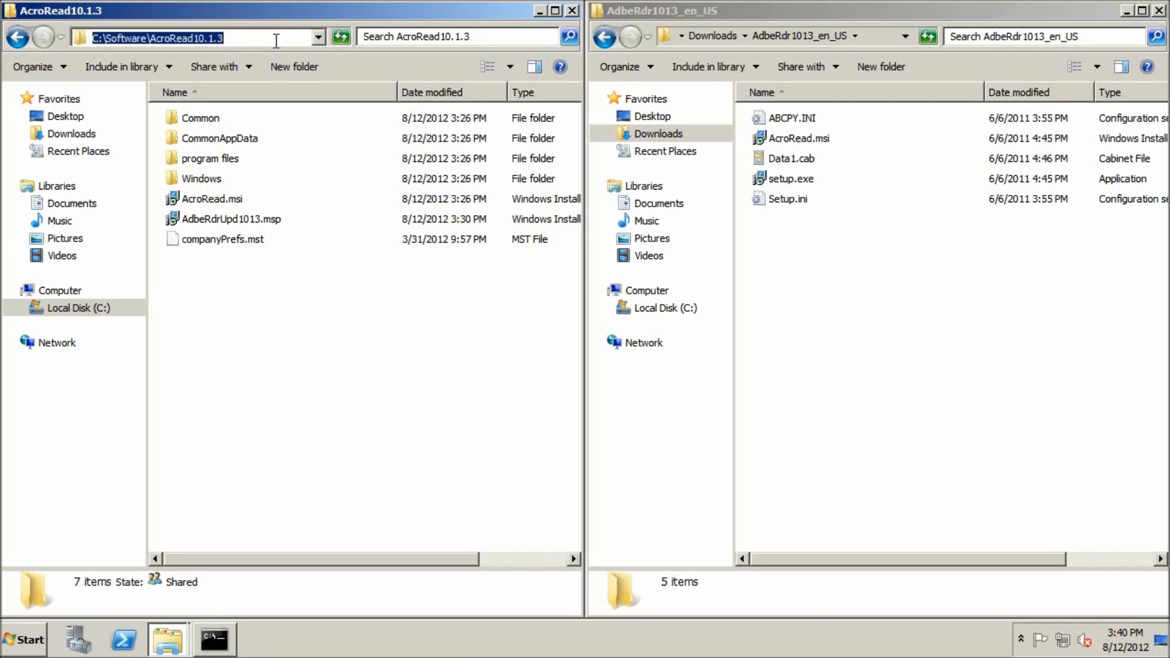
pyautogui.write('cmd')
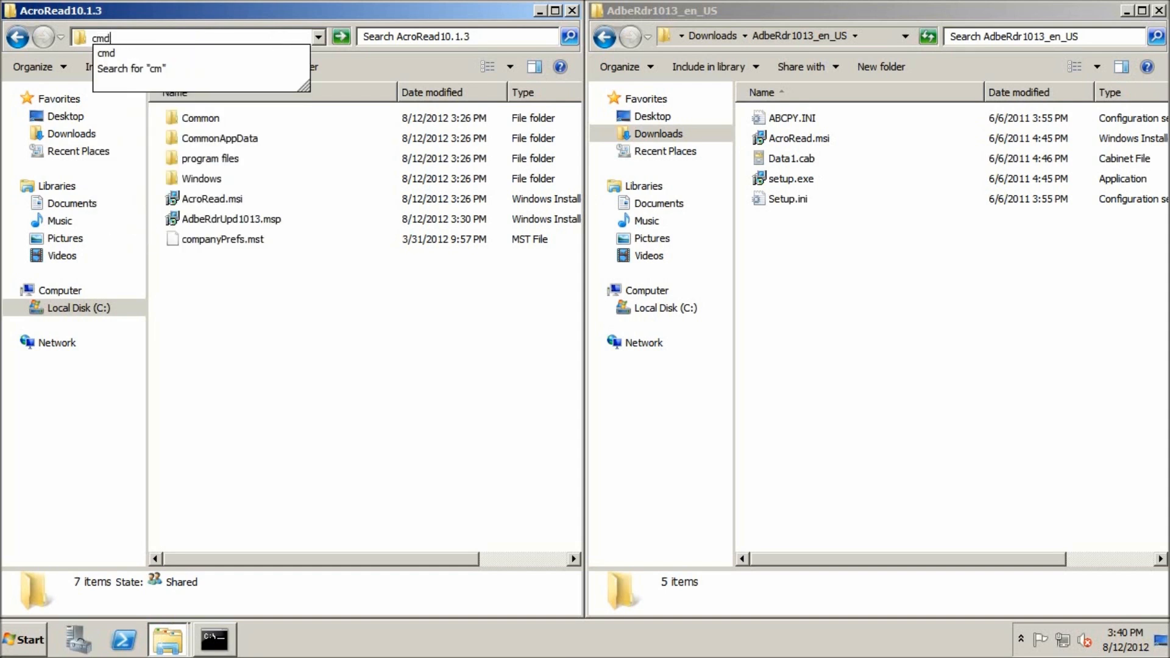
pyautogui.press('Return')
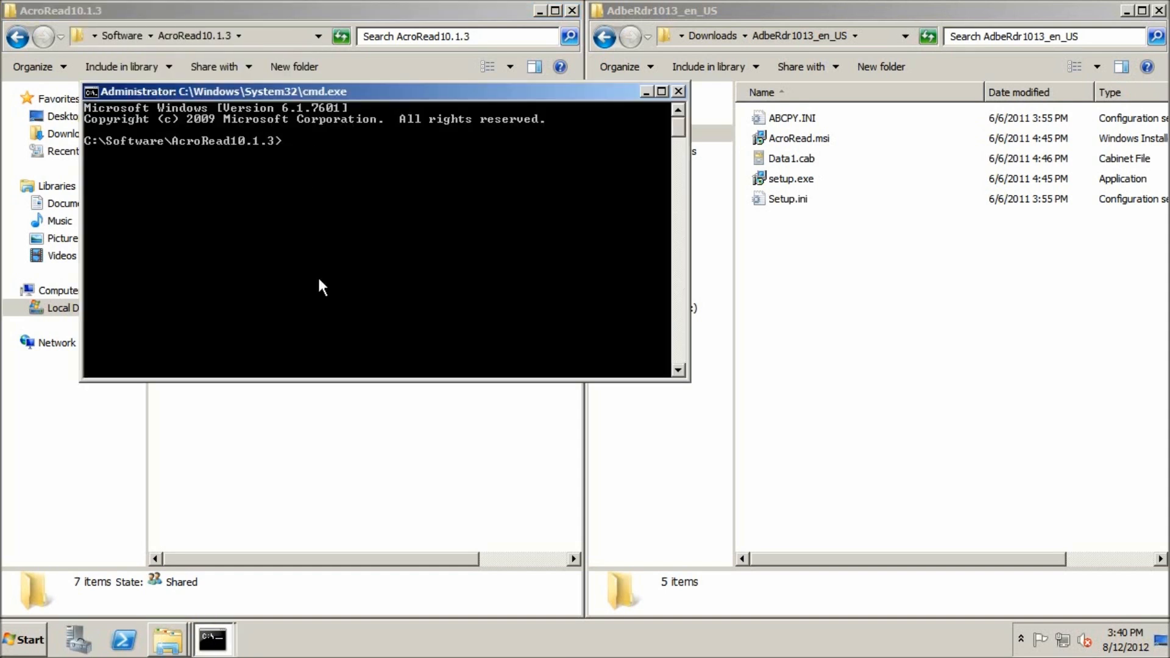
# Step: Patch the administrative install point by running "msiexec /p AdbeRdrUpd1013.msp /a AcroRead.msi"
pyautogui.write('msiexec /p')
pyautogui.moveTo(355, 86); pyautogui.dragTo(360, 251)
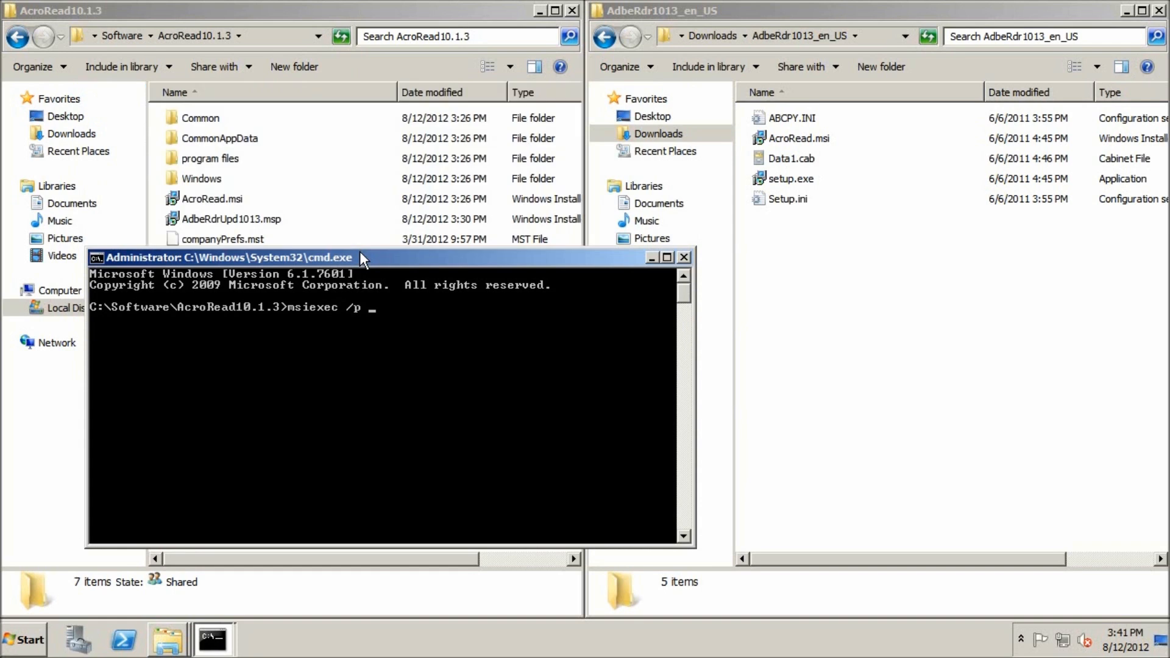
pyautogui.write('AdbeRdrUpd1013.msp /a')
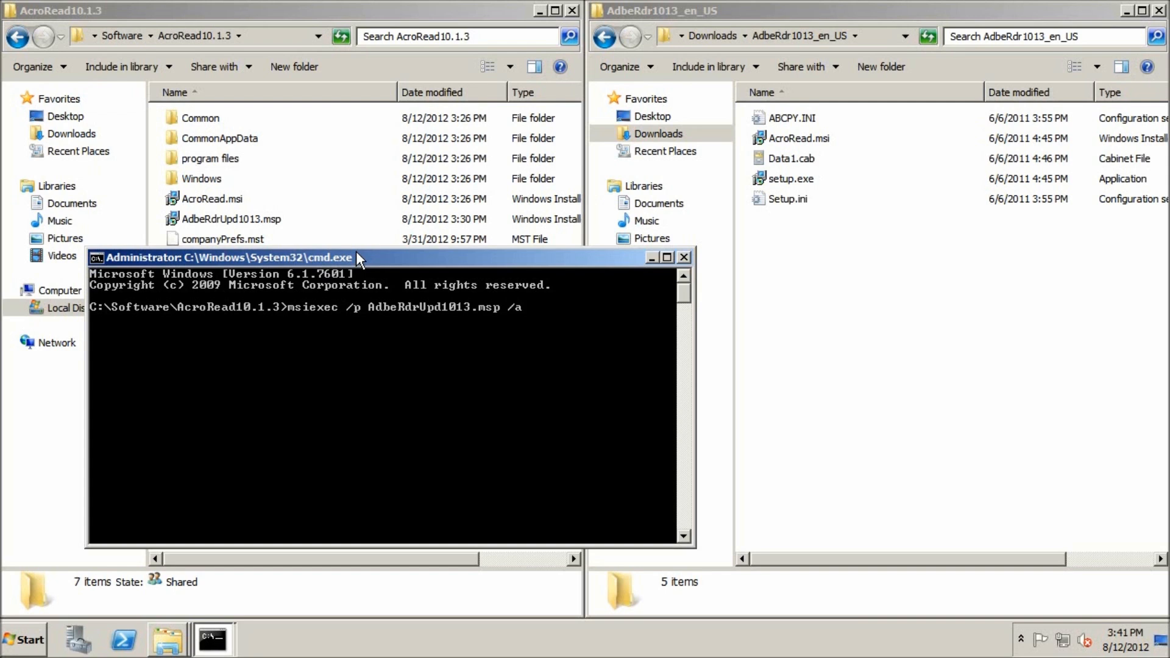
pyautogui.write(' AcroRead.msi')
pyautogui.press('Return')
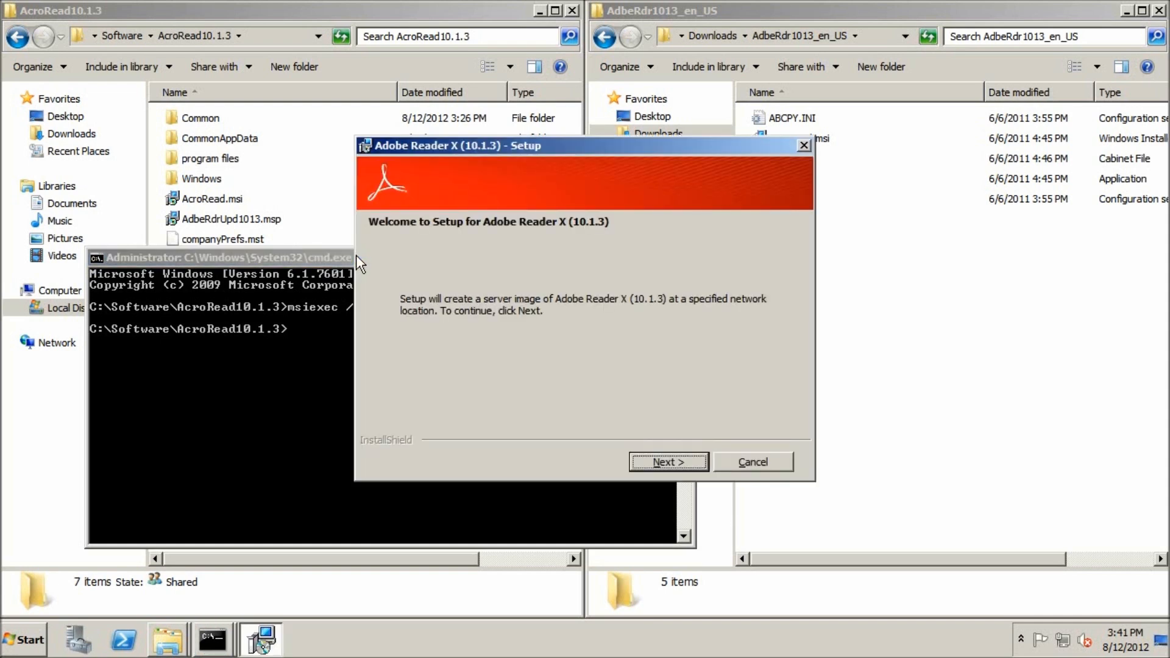
# Step: Complete the Adobe Reader X (10.1.3) setup with network location C:\Software\AcroRead10.1.3\ and close the command prompt
pyautogui.click(657, 460)
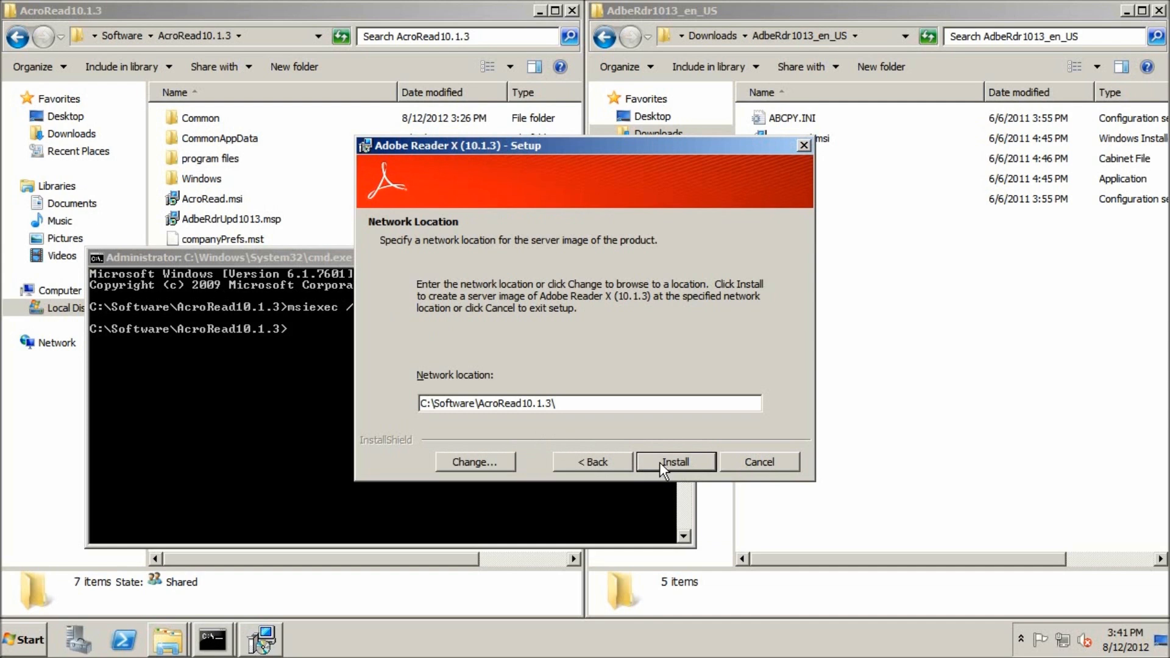
pyautogui.click(660, 462)
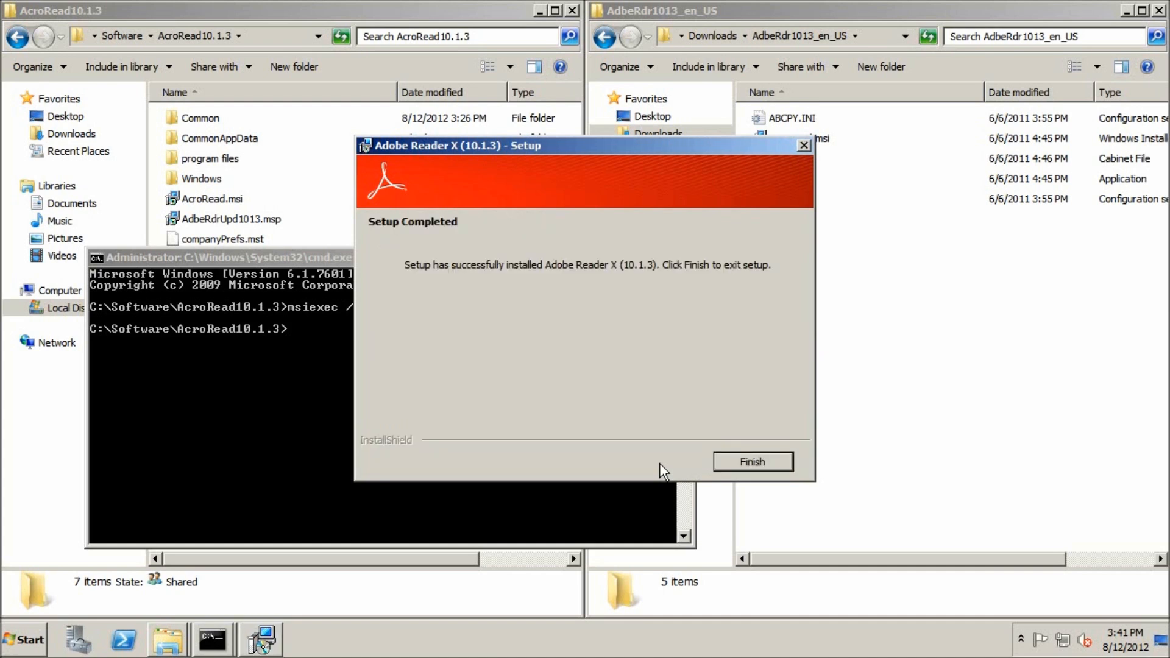
pyautogui.click(723, 461)
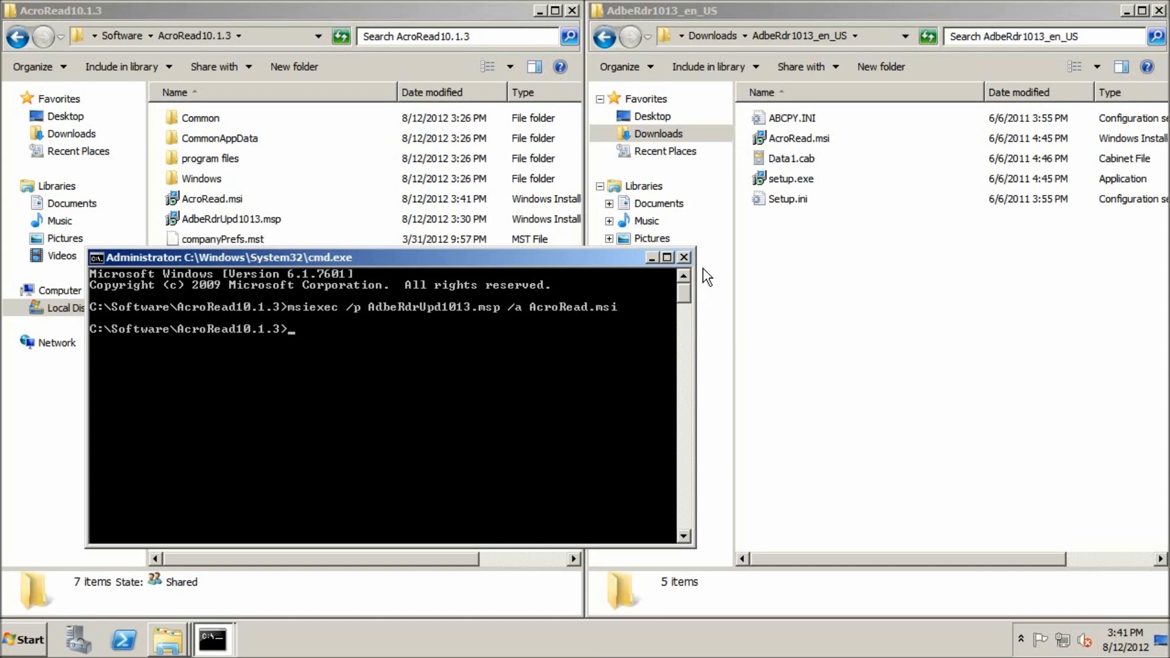
pyautogui.click(683, 258)
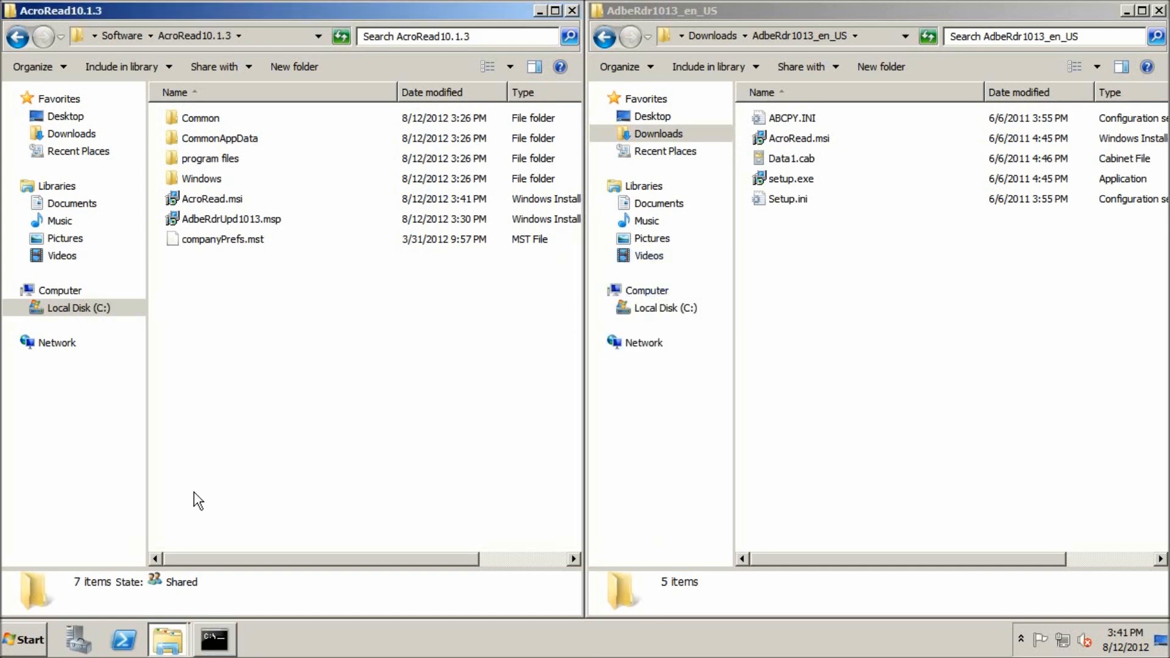
# Step: Open the Group Policy Management console
pyautogui.click(36, 644)
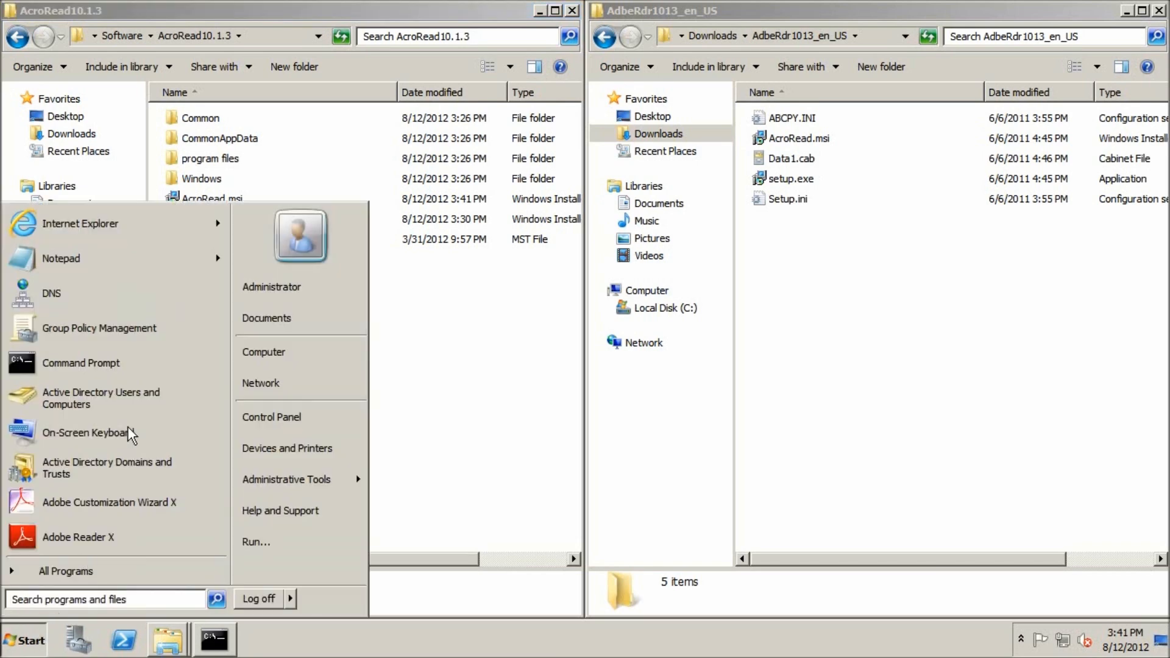
pyautogui.click(103, 334)
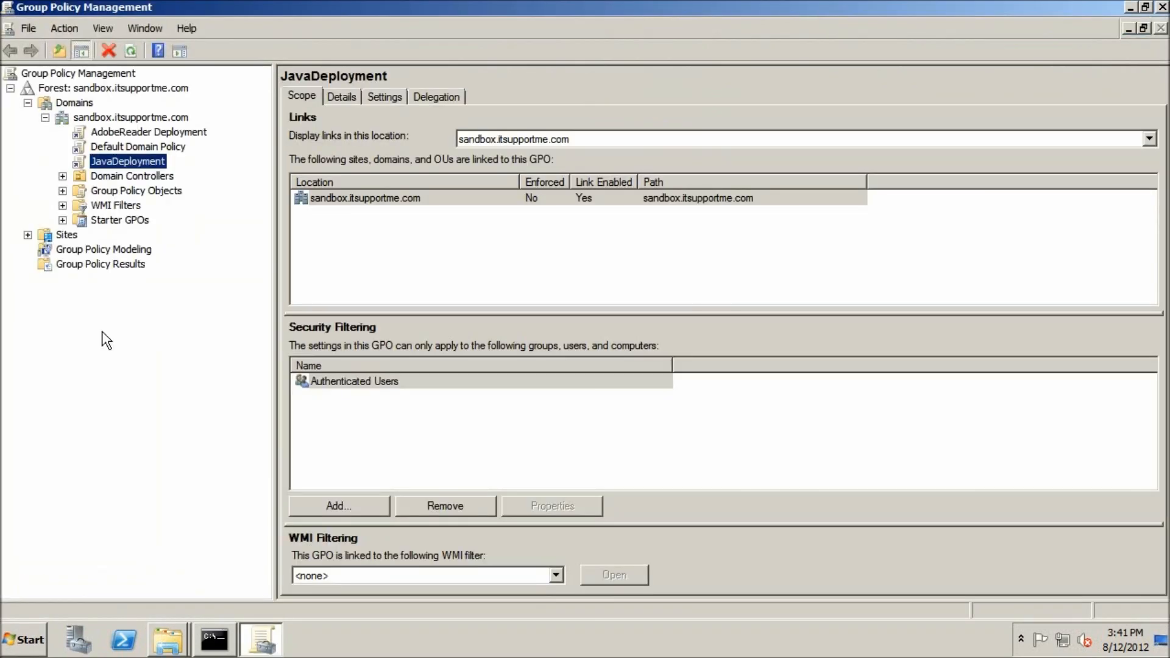
# Step: Open the AdobeReader Deployment policy for editing and display its computer-level software installation packages
pyautogui.rightClick(152, 133)
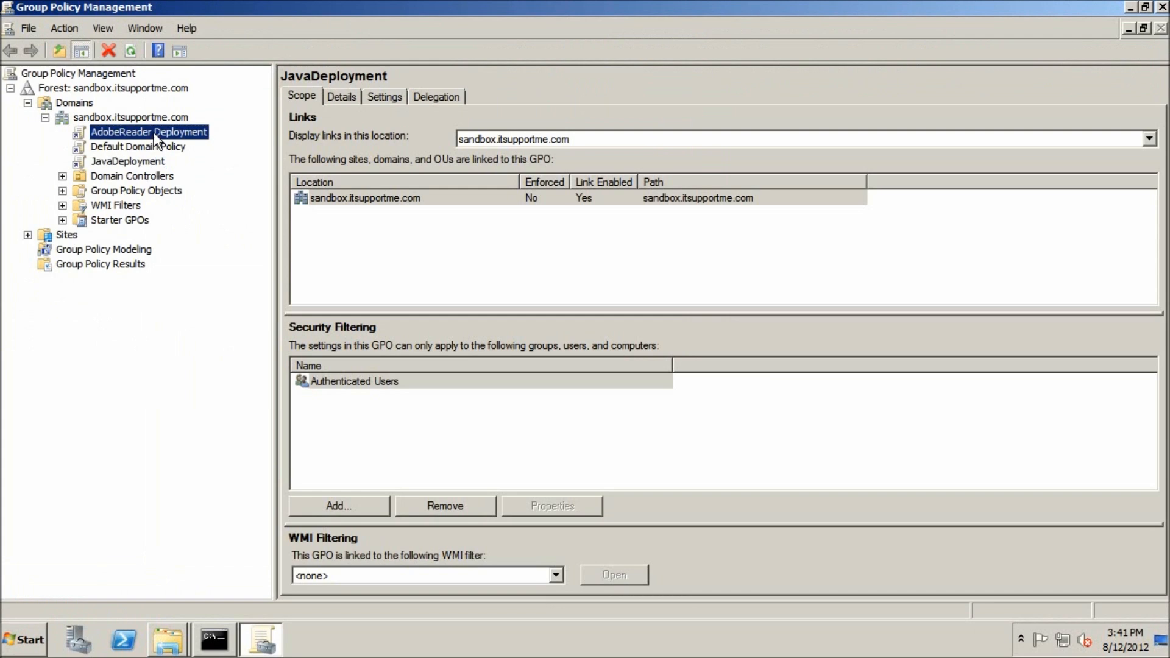
pyautogui.click(200, 139)
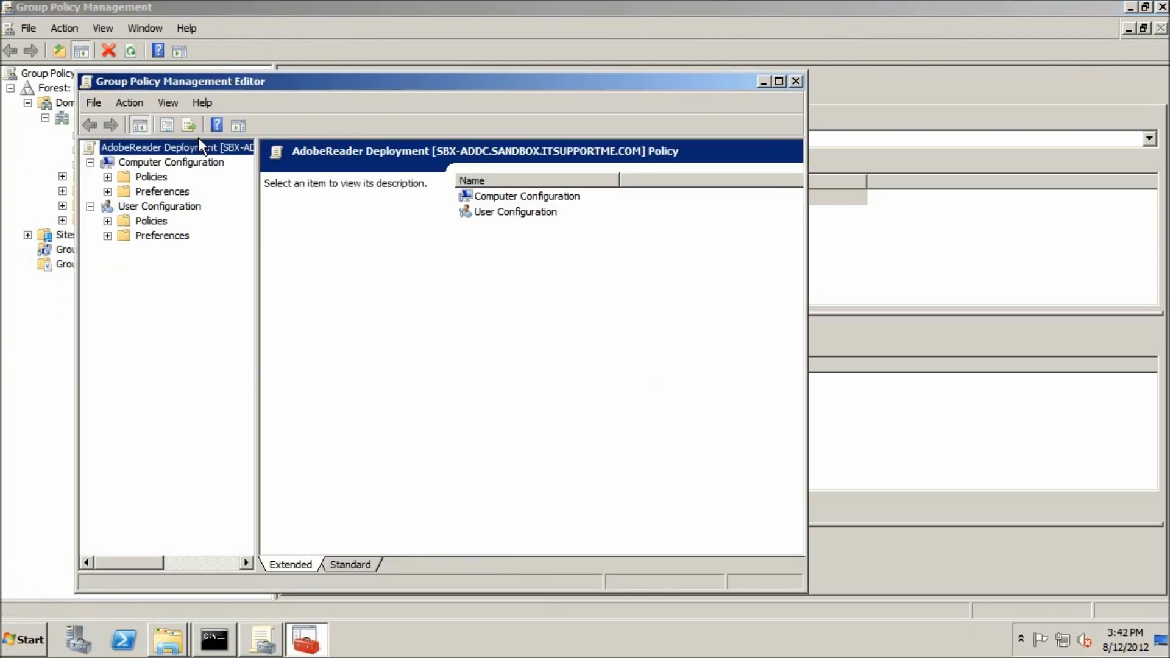
pyautogui.click(107, 177)
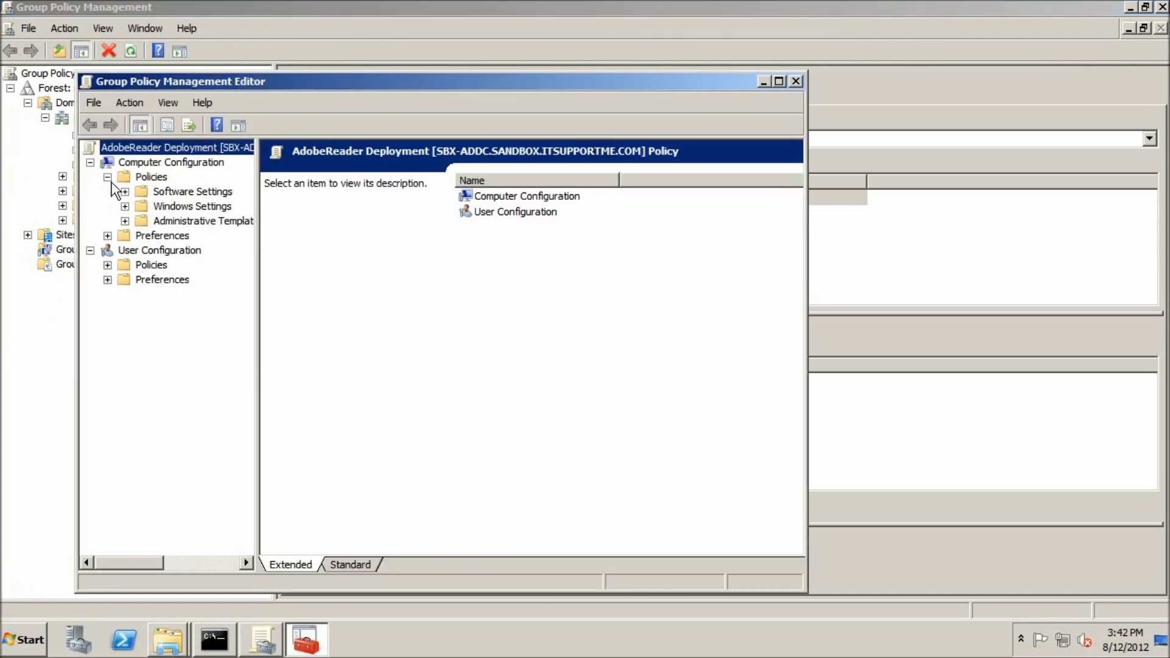
pyautogui.click(125, 191)
pyautogui.click(176, 207)
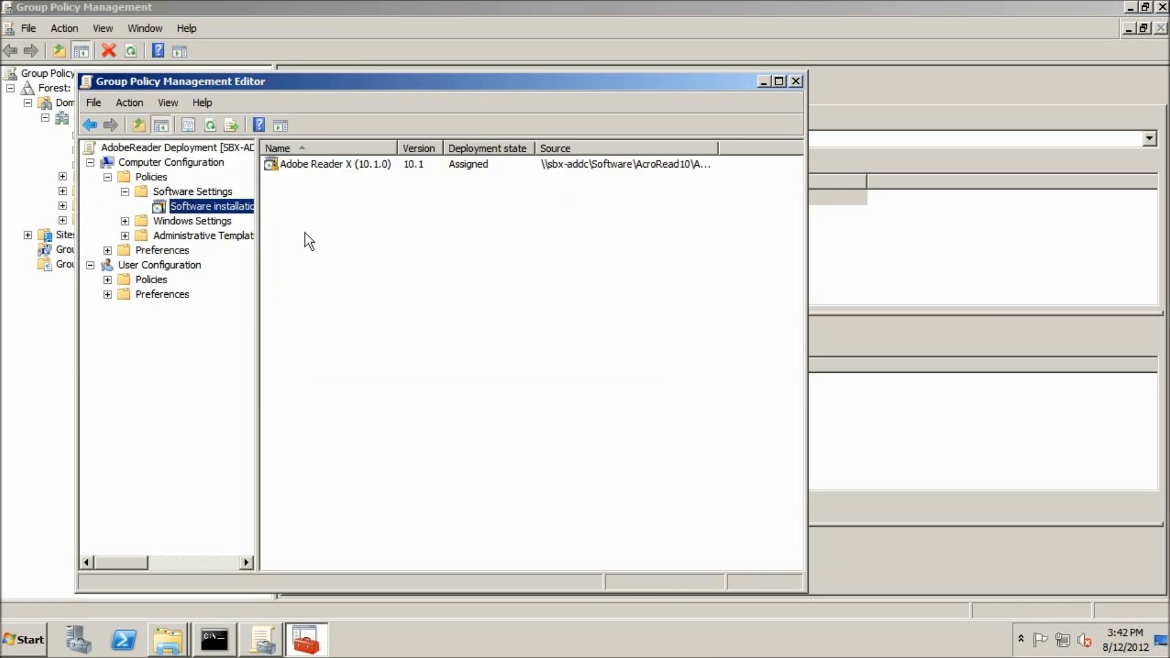
# Step: Add a new software package from \\sbx-addc\Software\AcroRead10.1.3\AcroRead.msi using the Advanced deployment method
pyautogui.rightClick(352, 208)
pyautogui.moveTo(375, 218)
pyautogui.click(518, 220)
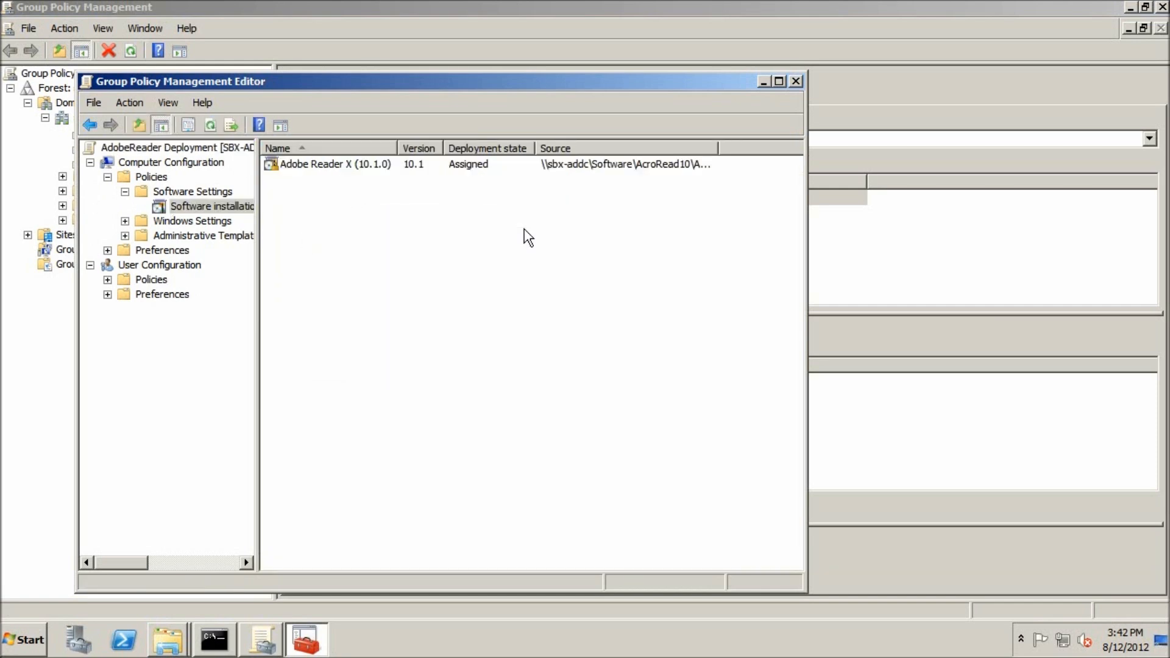
pyautogui.rightClick(516, 219)
pyautogui.moveTo(577, 229)
pyautogui.click(634, 229)
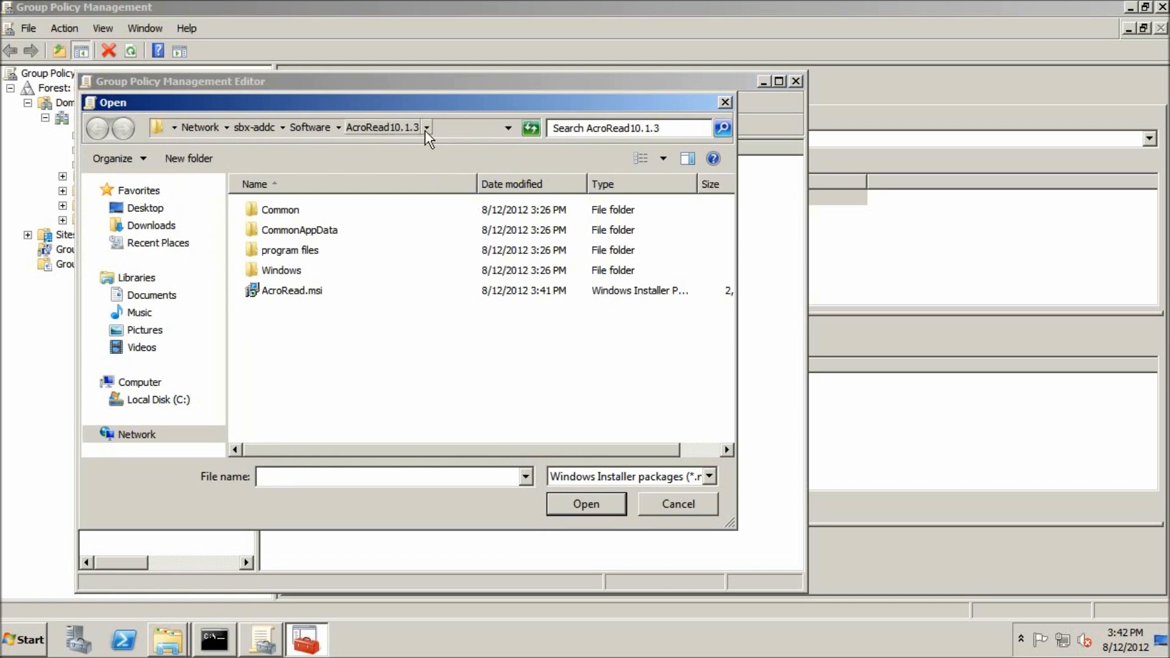
pyautogui.click(458, 132)
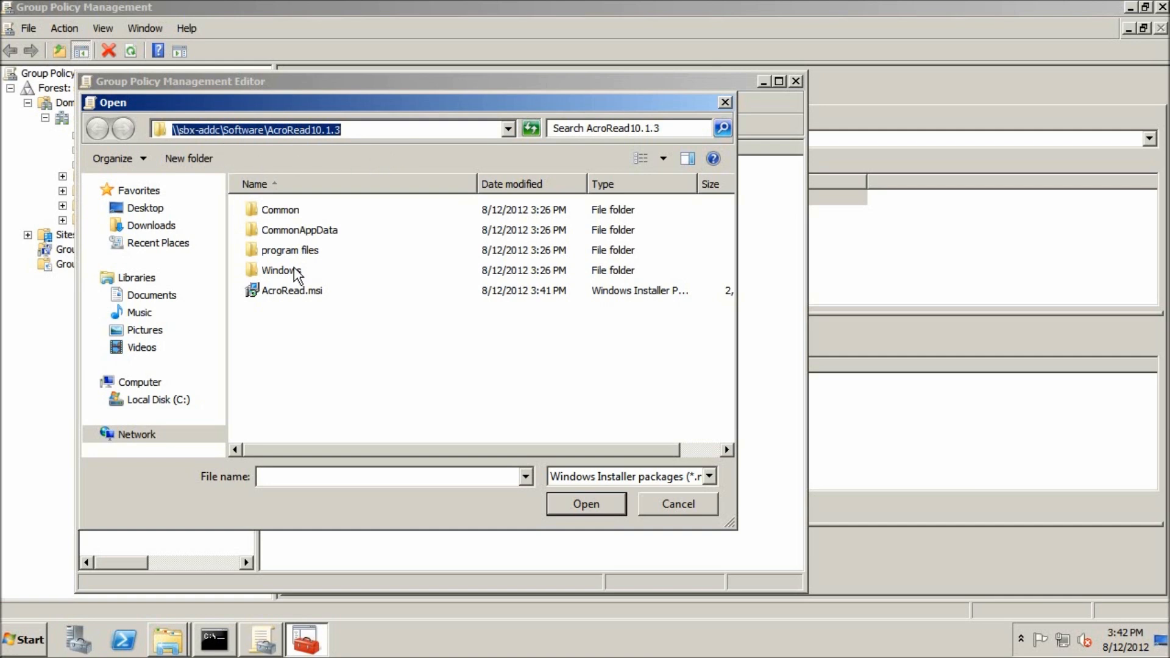
pyautogui.doubleClick(281, 291)
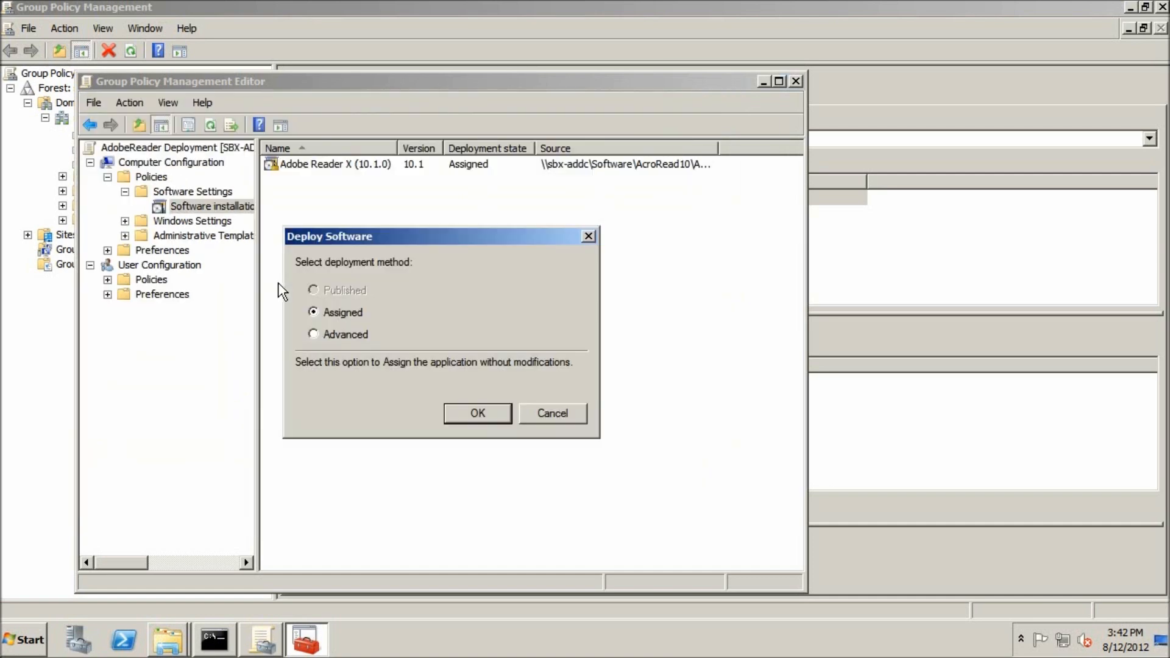
pyautogui.click(356, 330)
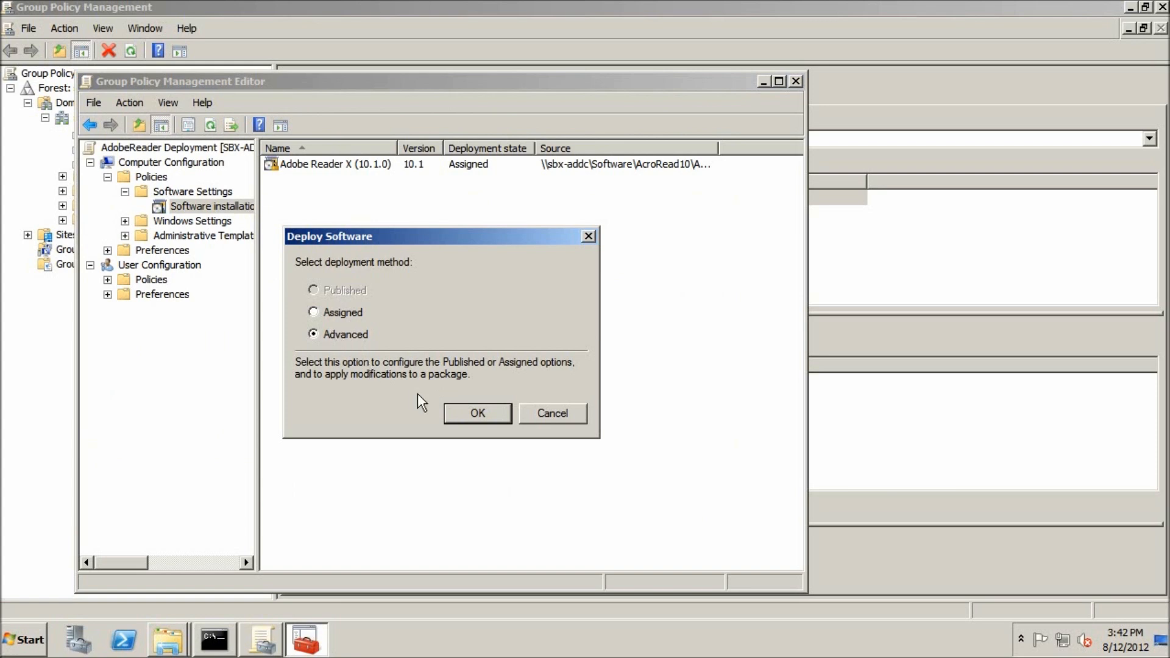
pyautogui.click(470, 413)
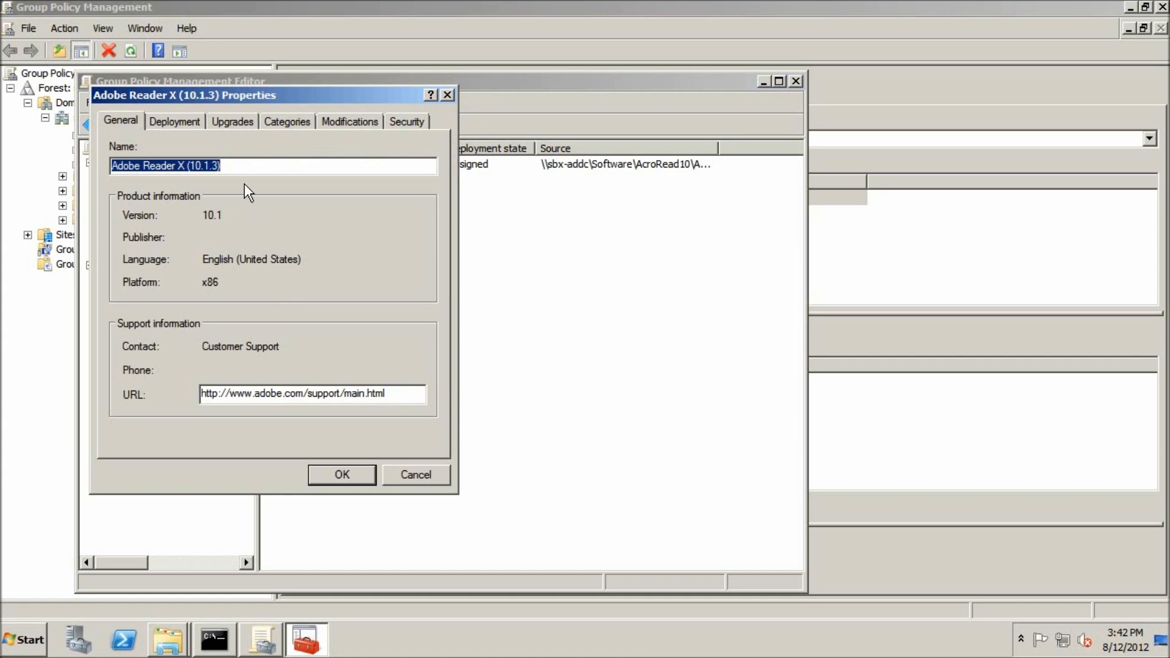
# Step: Make the new package upgrade Adobe Reader X (10.1.0), uninstalling the existing package before installing the upgrade
pyautogui.click(245, 129)
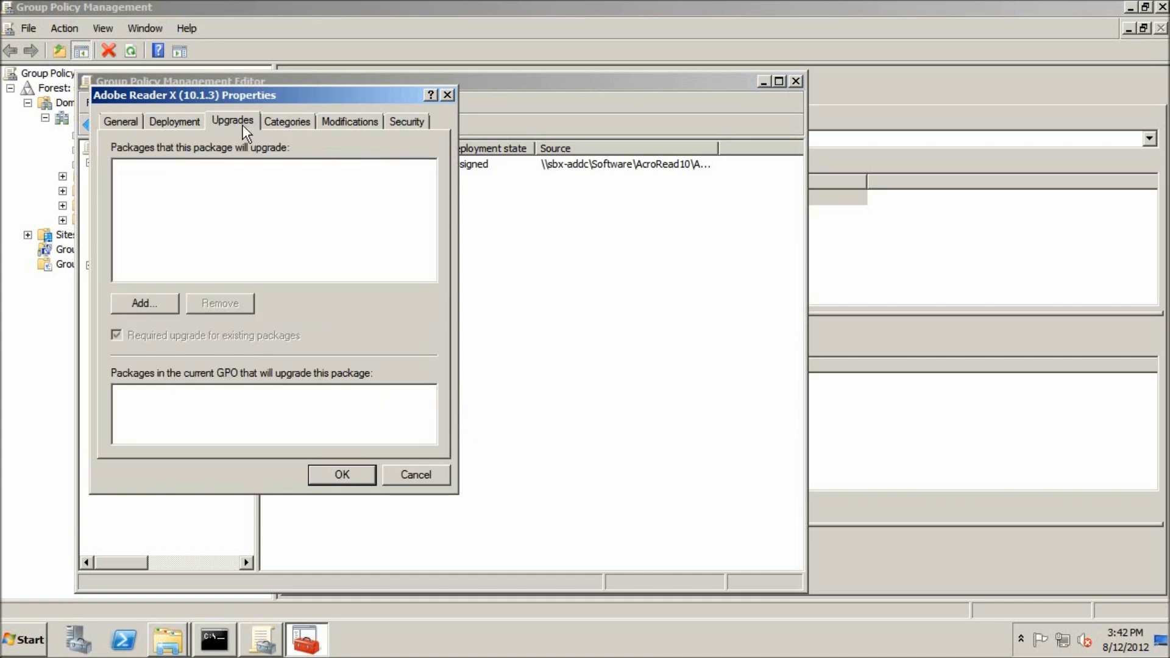
pyautogui.click(145, 304)
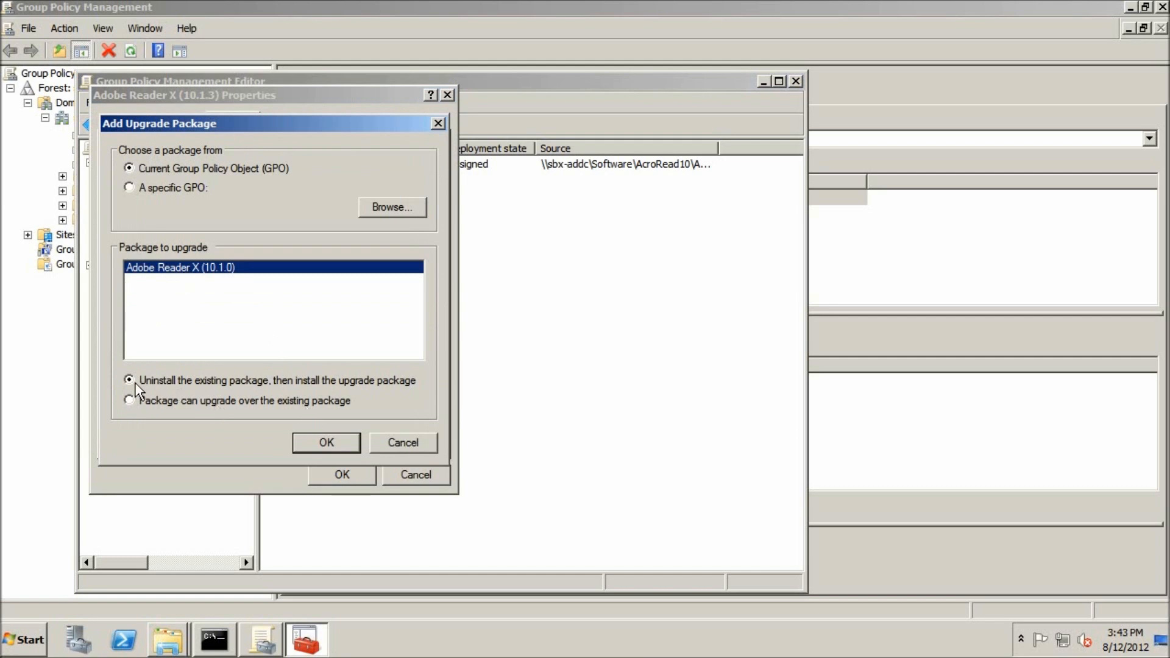
pyautogui.click(321, 439)
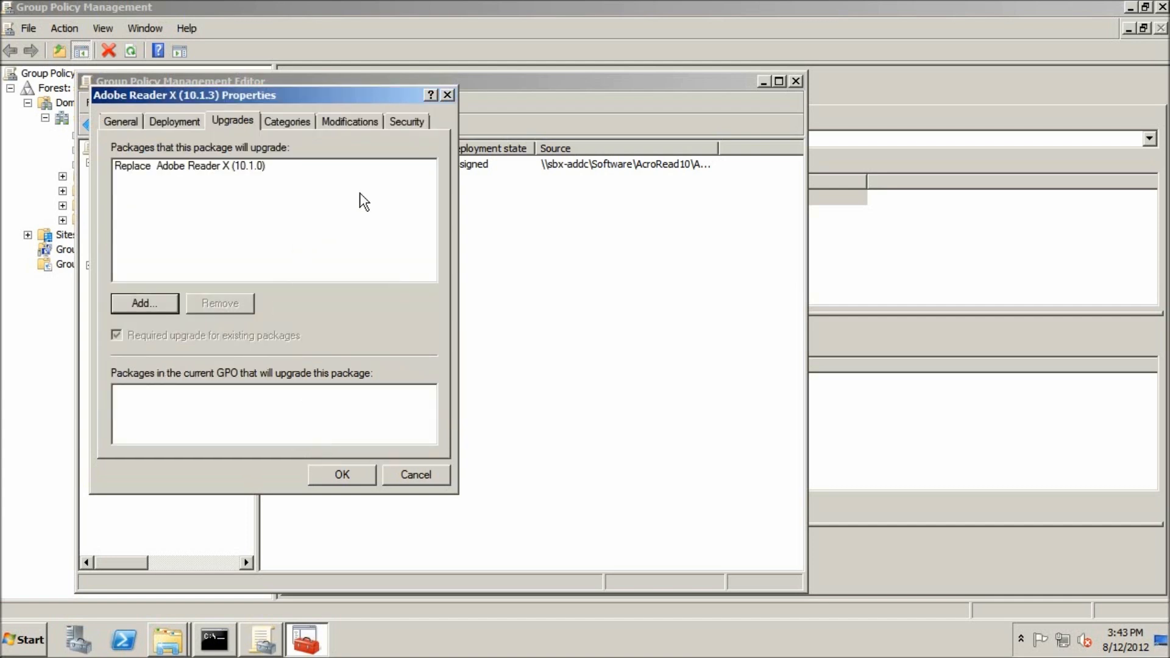
# Step: Add the companyPrefs.mst transform from the AcroRead10.1.3 share as a modification to the package
pyautogui.click(363, 124)
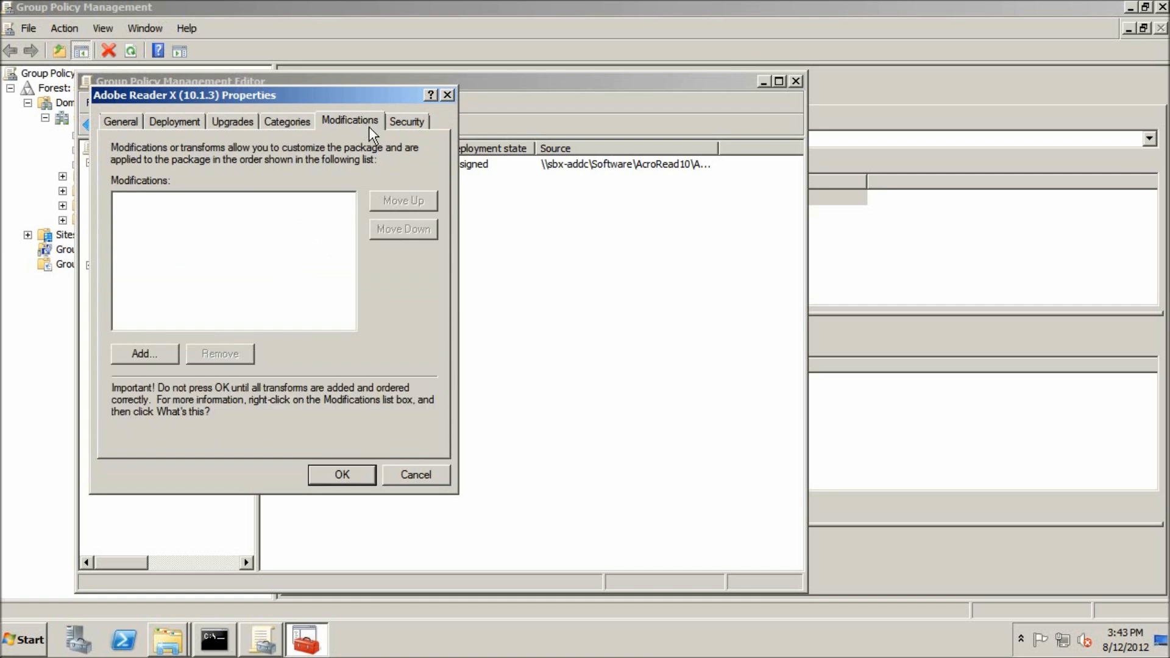
pyautogui.click(144, 353)
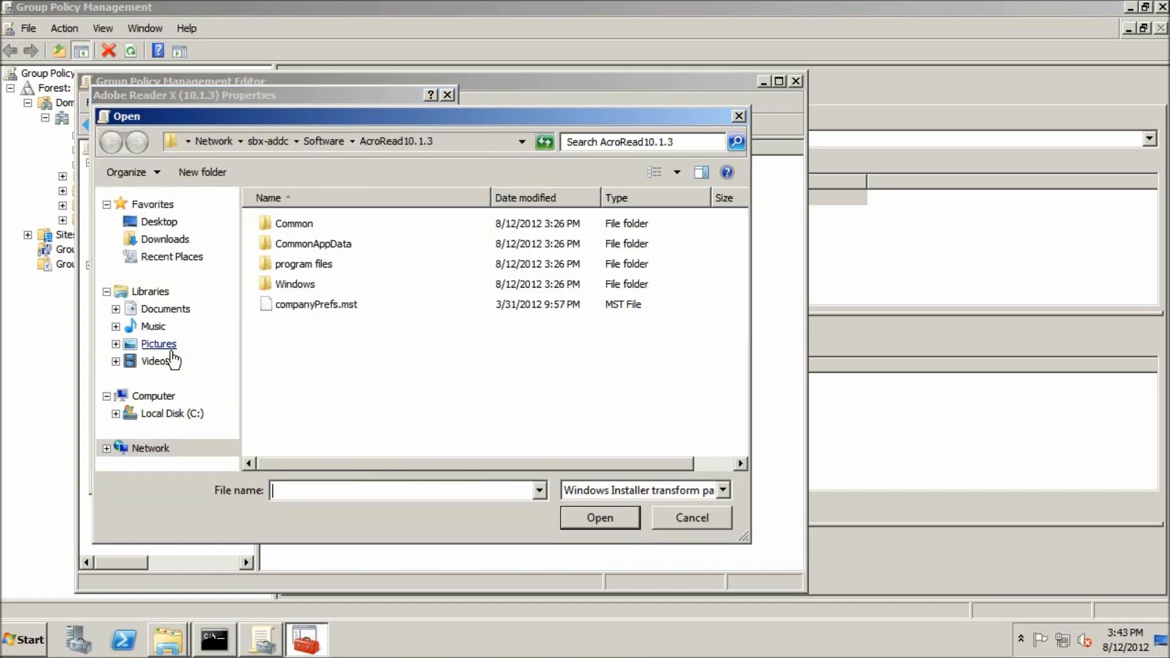
pyautogui.click(288, 305)
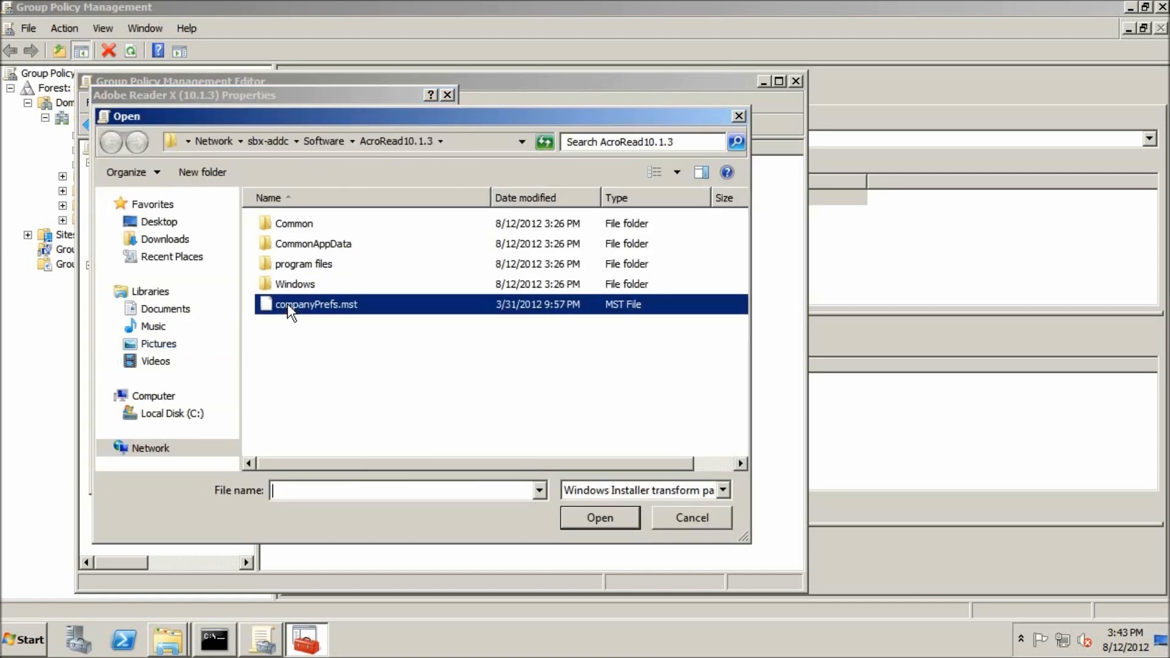
pyautogui.click(599, 520)
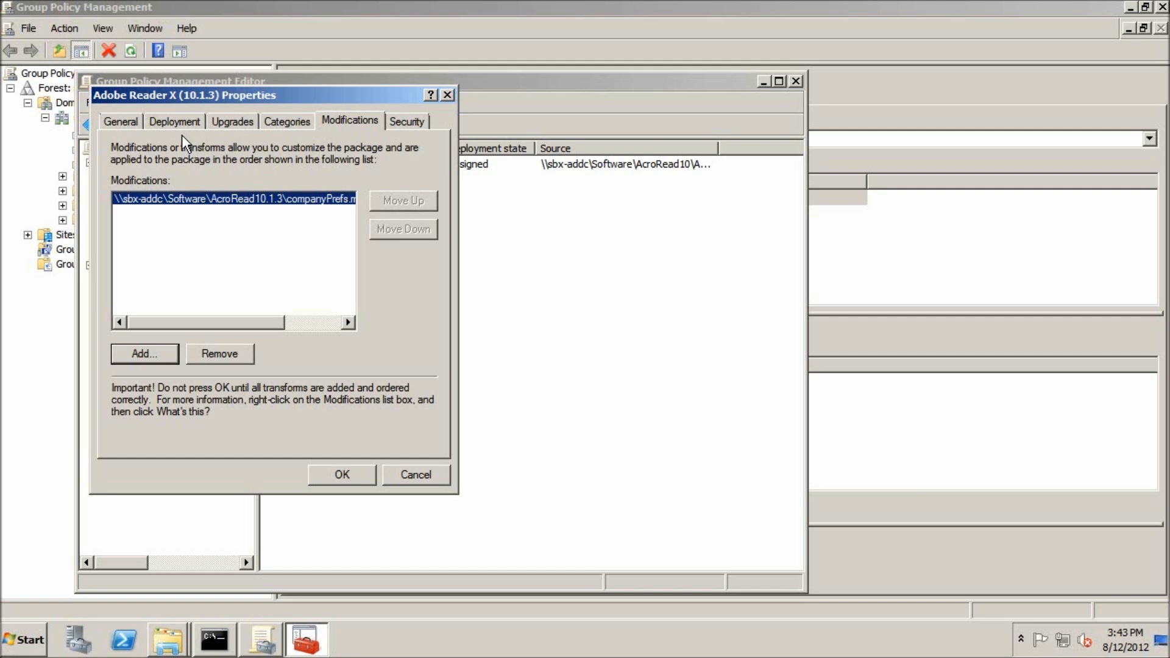
# Step: Configure the advanced deployment option for 32-bit application availability on Win64 machines and save the Adobe Reader X (10.1.3) package
pyautogui.click(178, 119)
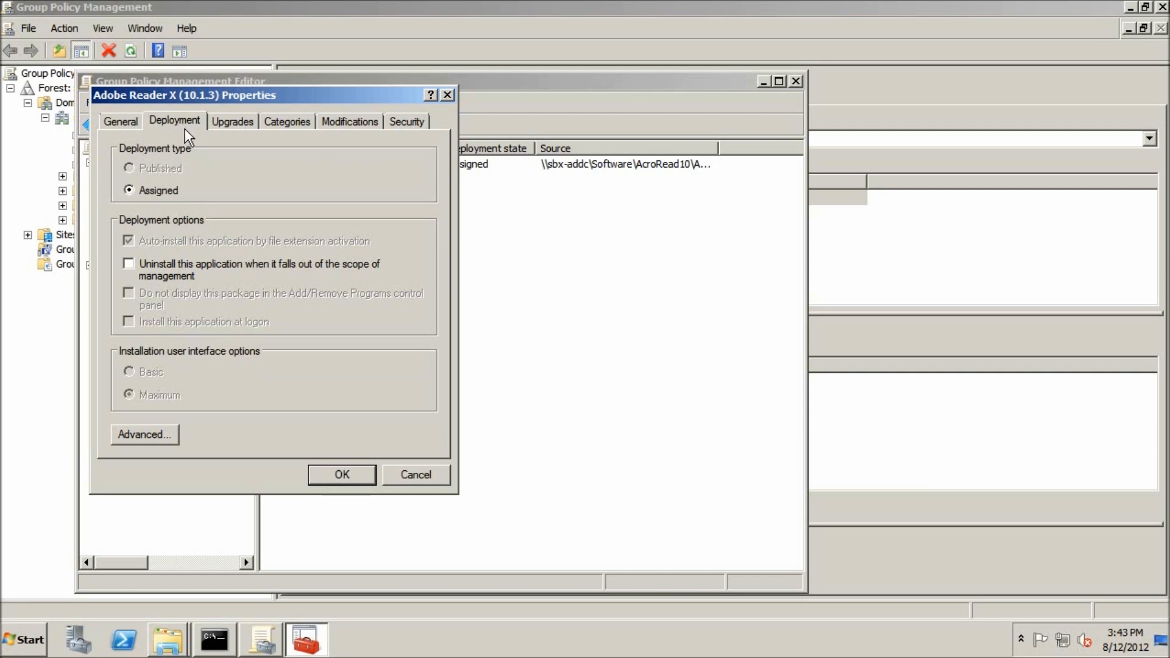
pyautogui.click(125, 429)
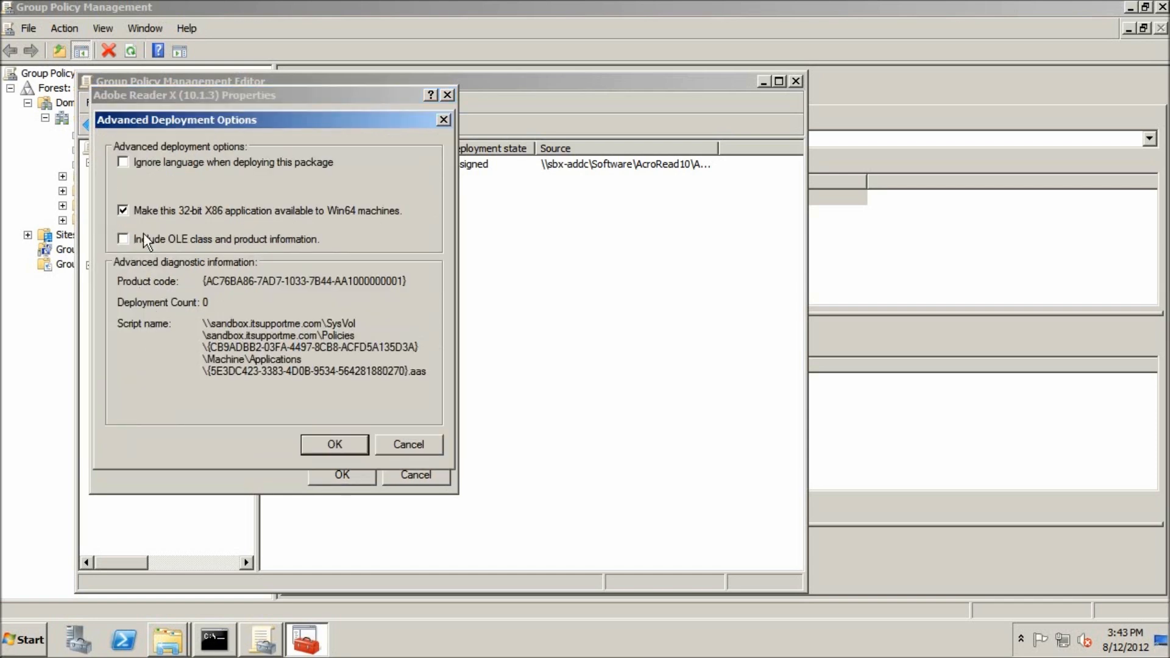
pyautogui.click(129, 212)
pyautogui.click(319, 444)
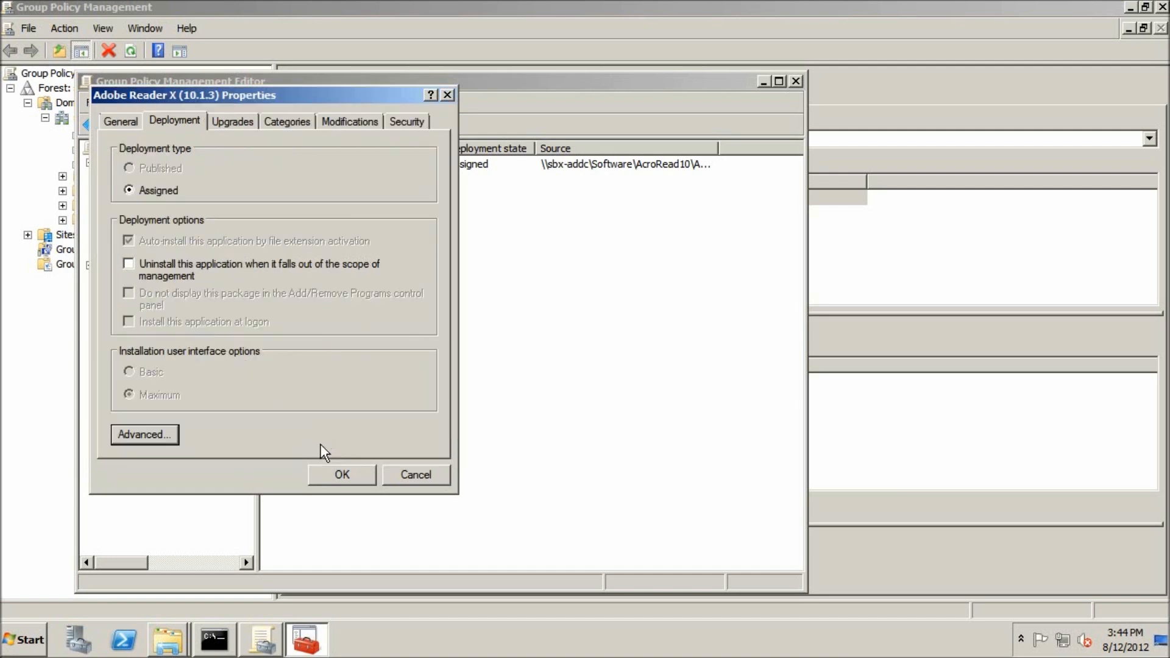
pyautogui.click(347, 476)
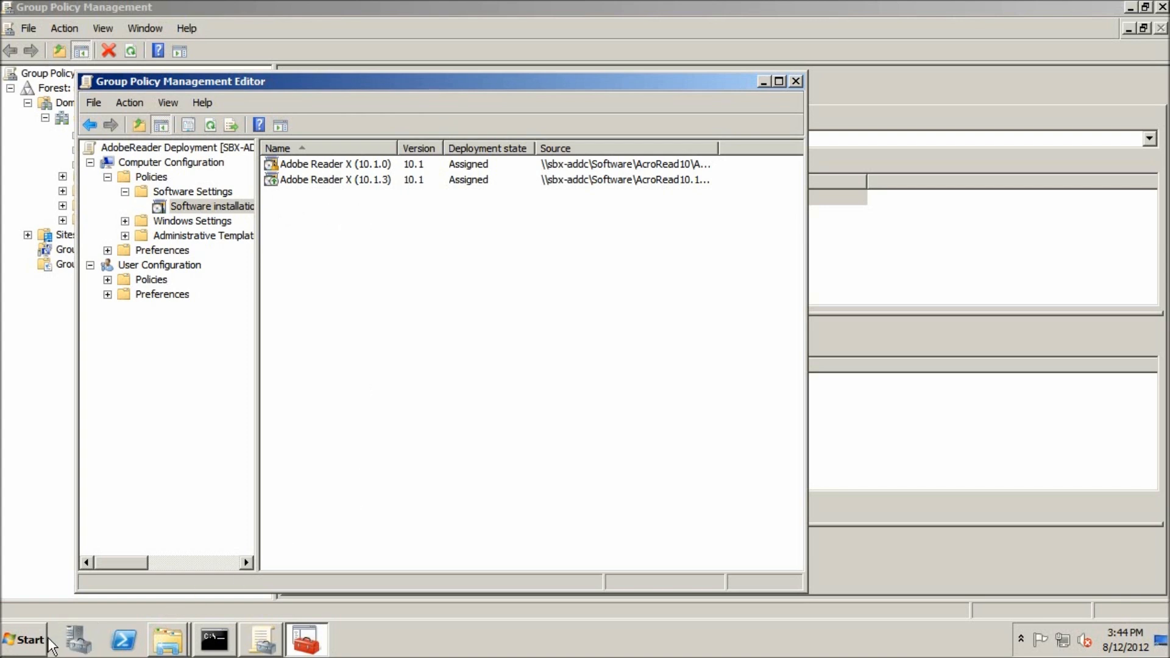
# Step: Check which Adobe Reader version is installed on the server in Programs and Features, and close the window
pyautogui.click(14, 638)
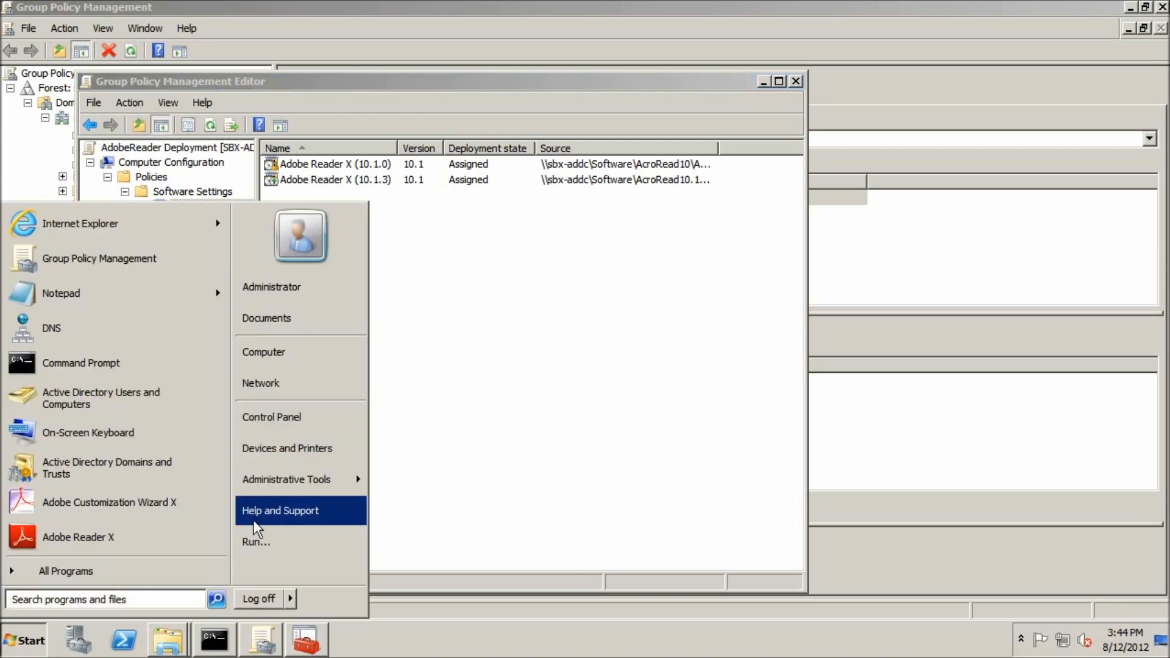
pyautogui.click(263, 422)
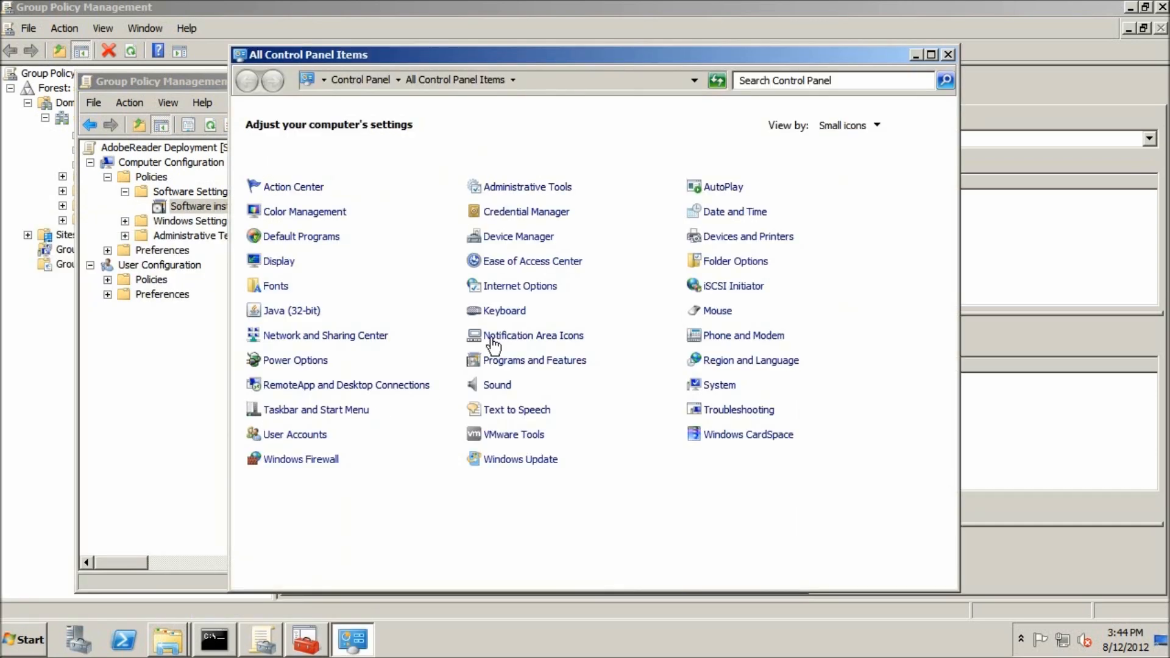
pyautogui.click(501, 358)
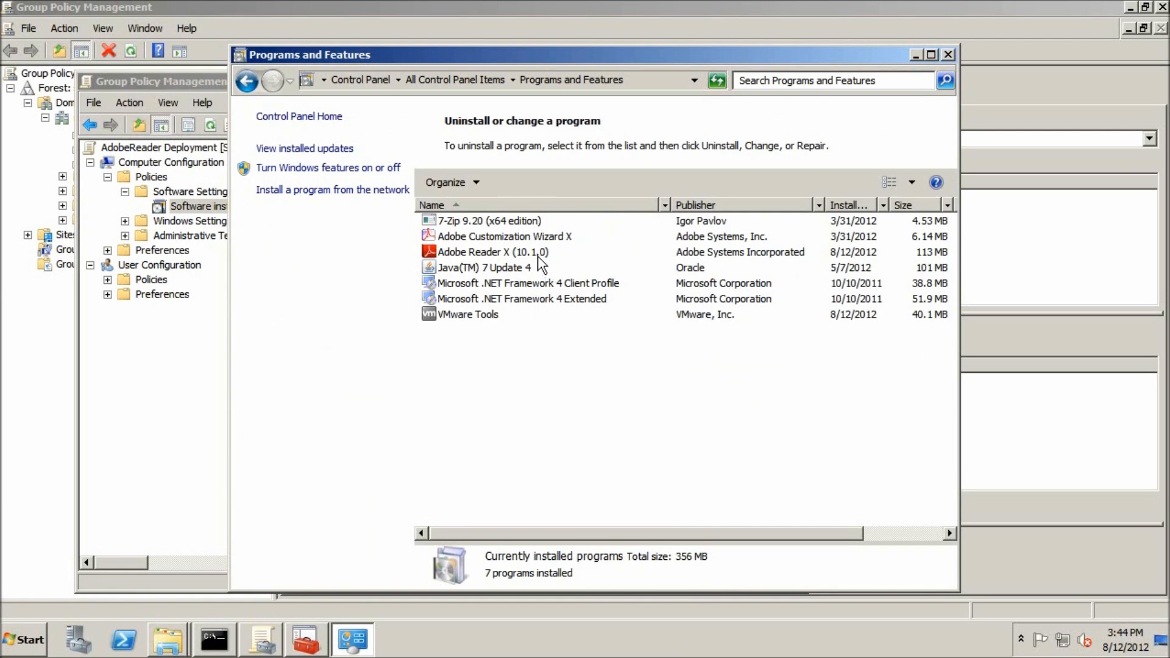
pyautogui.click(544, 256)
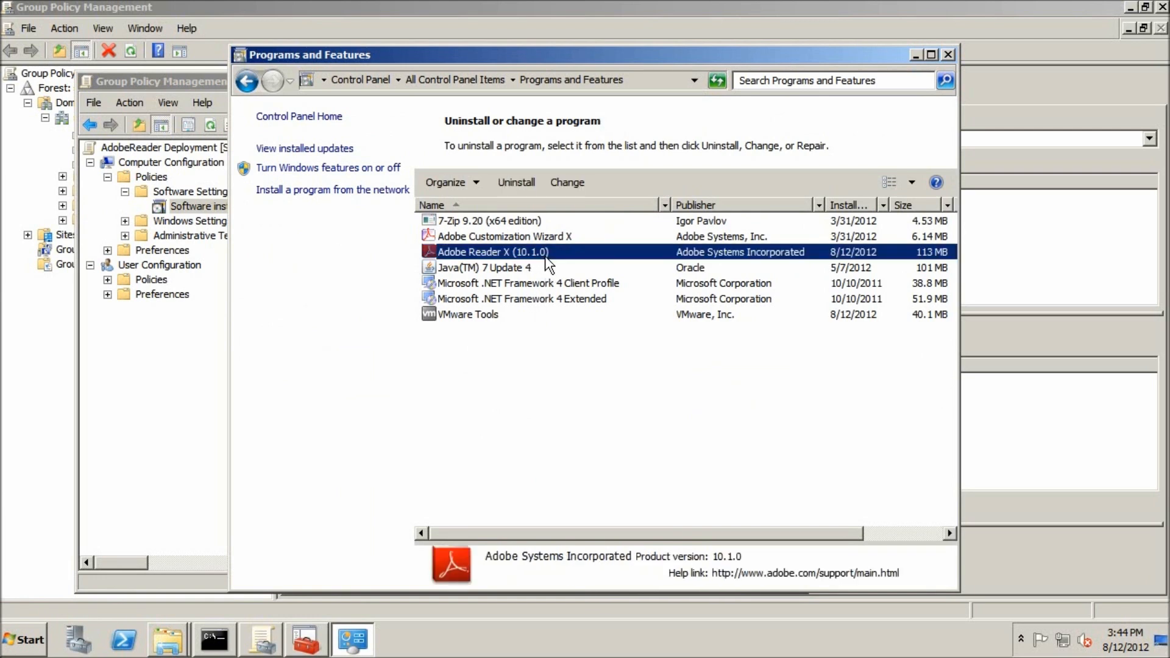
pyautogui.click(587, 396)
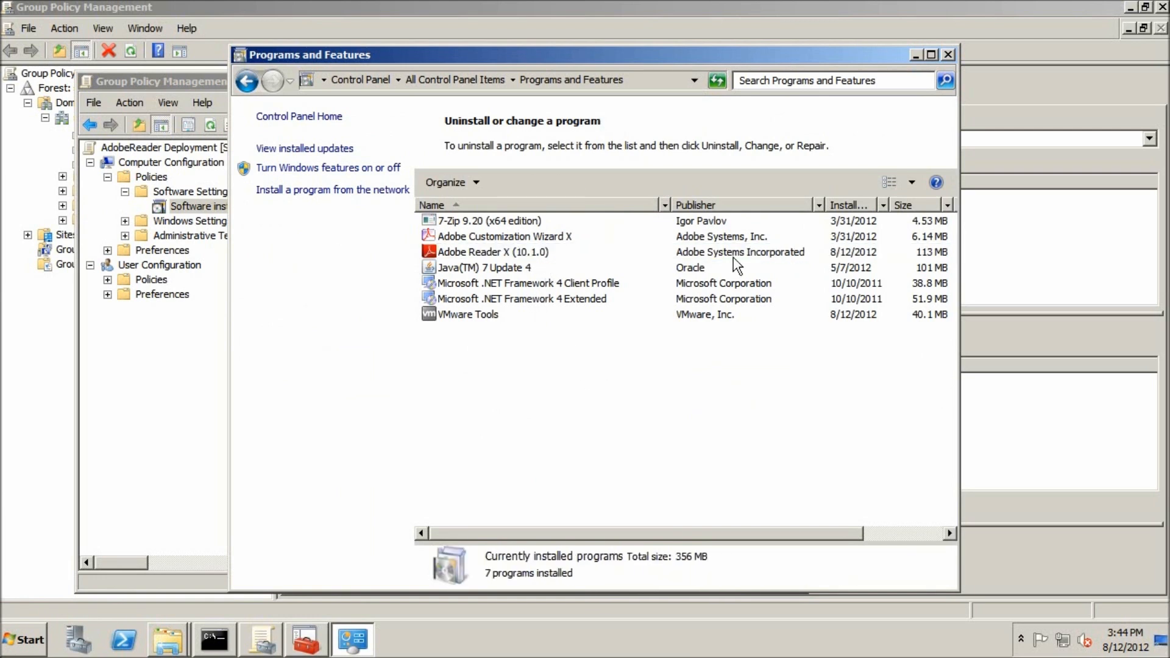
pyautogui.click(948, 55)
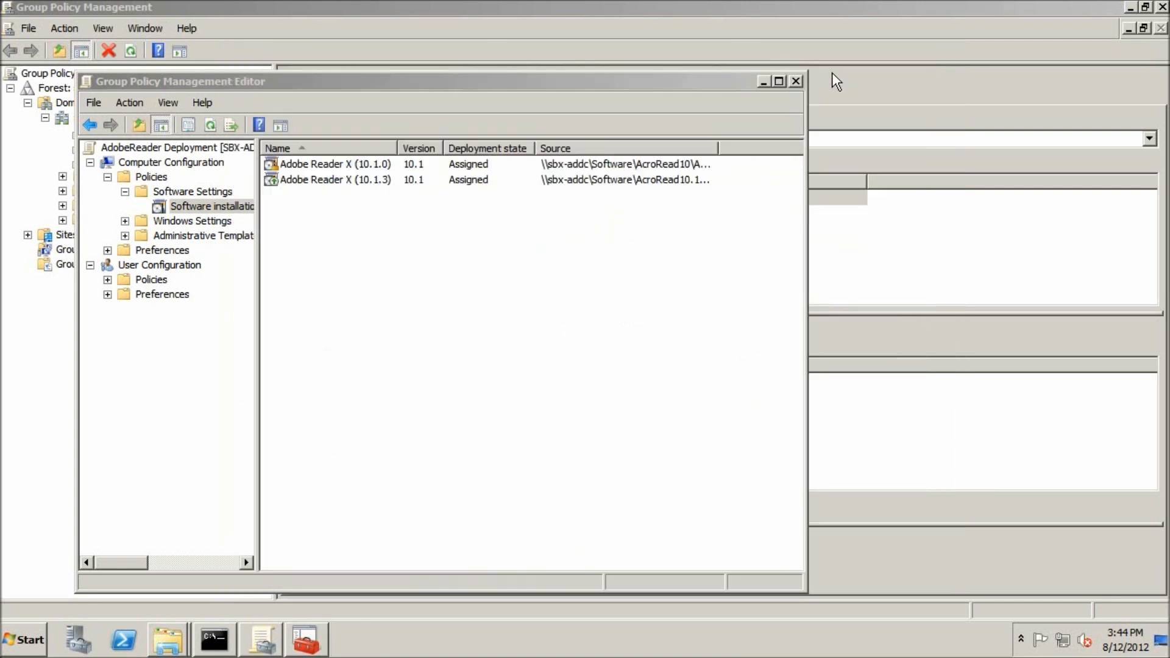
# Step: Close the policy editor and refresh Group Policy by running "gpupdate" in the open command prompt
pyautogui.click(796, 80)
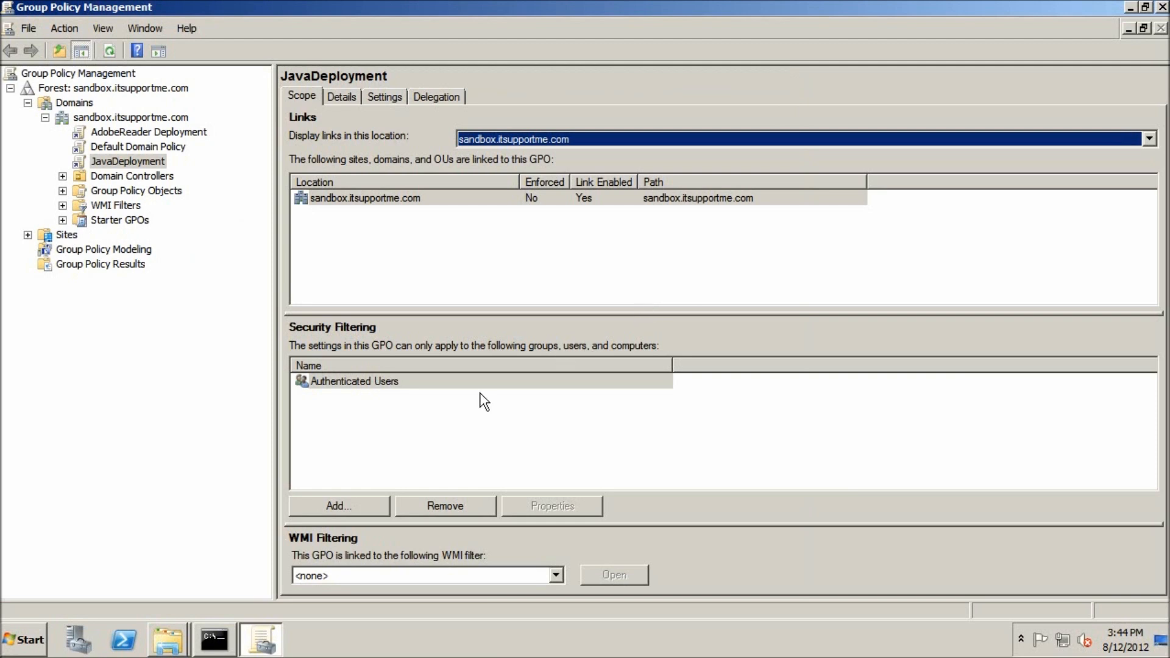
pyautogui.click(238, 642)
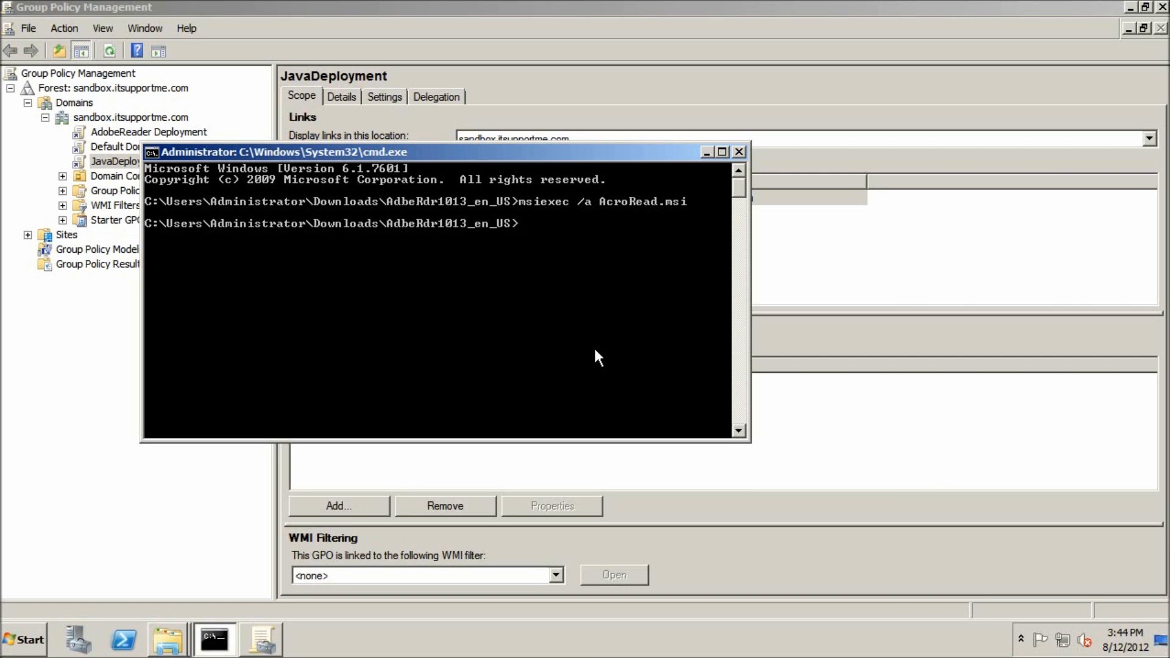
pyautogui.write('gpupdate')
pyautogui.press('Return')
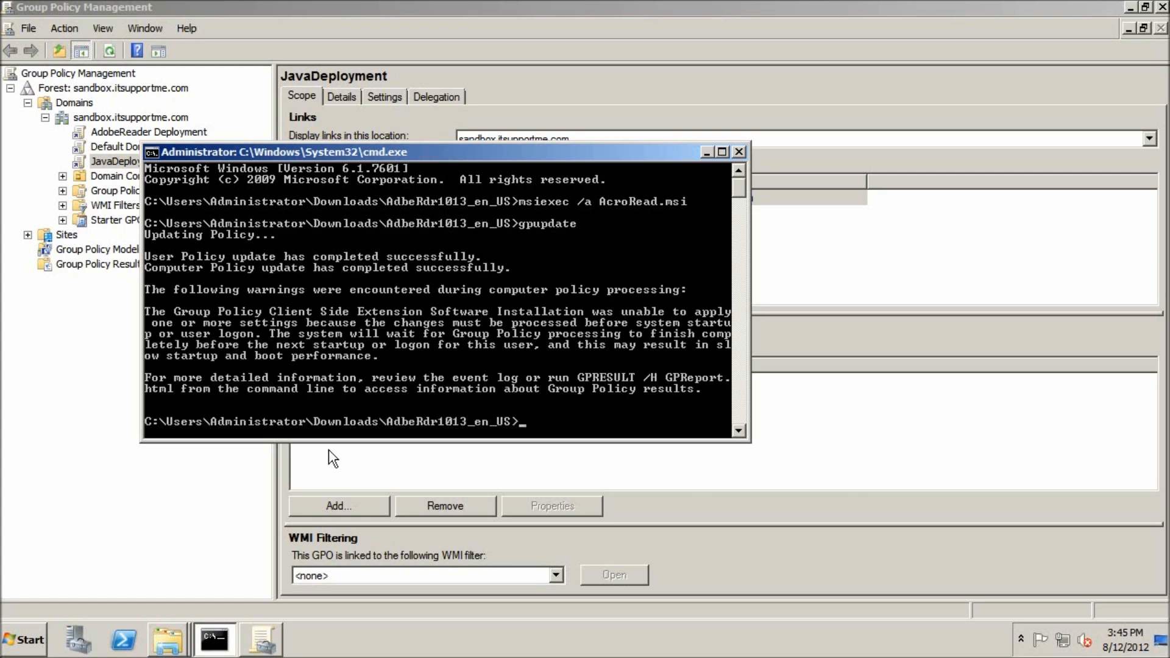
# Step: Restart the server, giving "Application: Installation (Planned)" as the shutdown reason
pyautogui.click(46, 649)
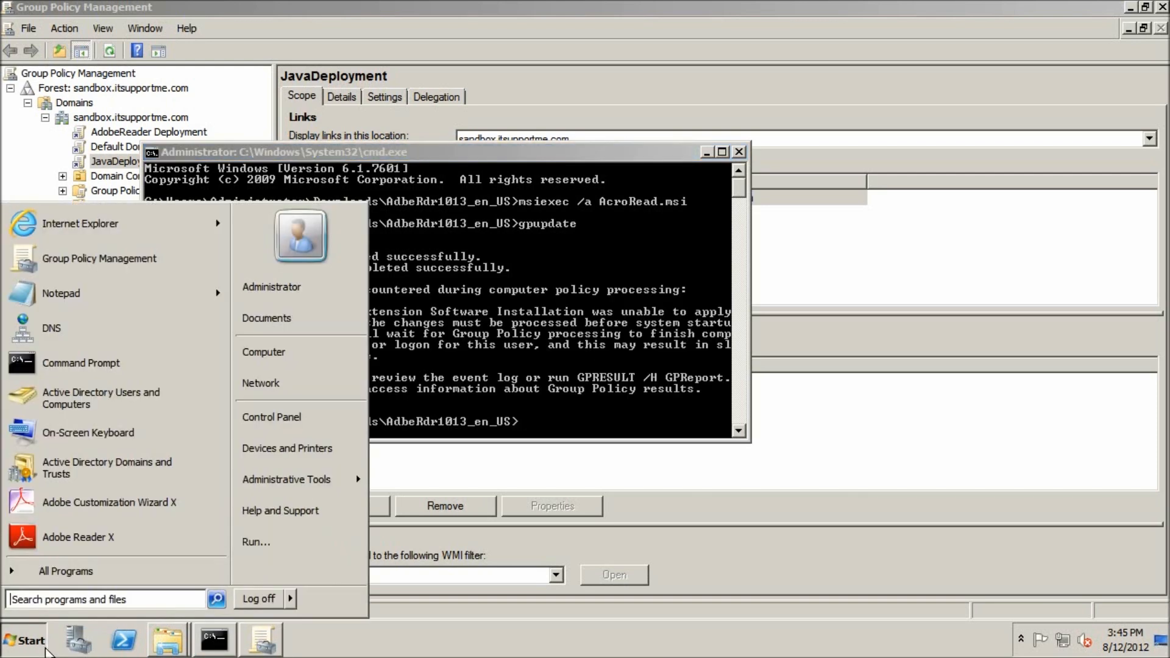
pyautogui.click(290, 599)
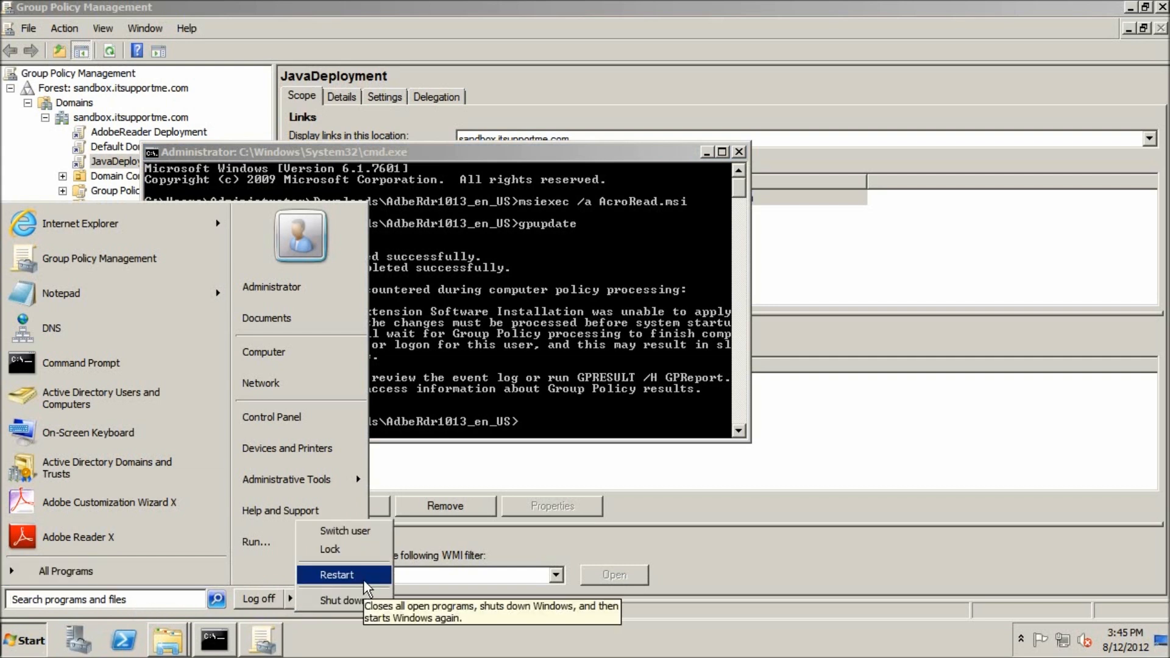
pyautogui.click(337, 574)
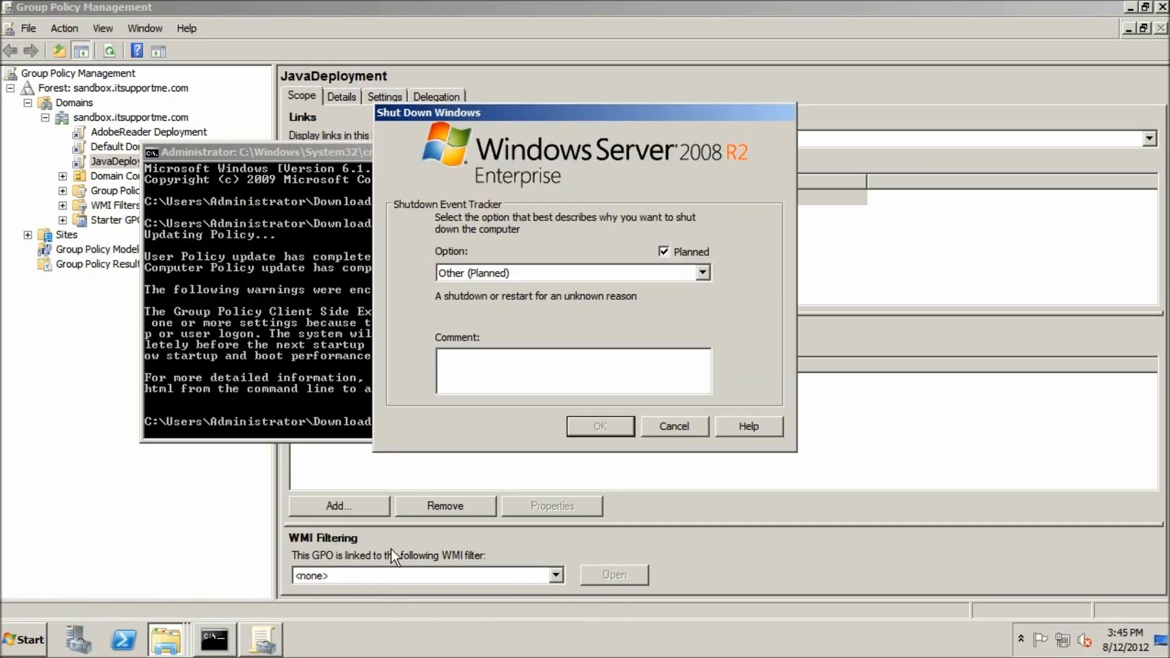
pyautogui.click(598, 268)
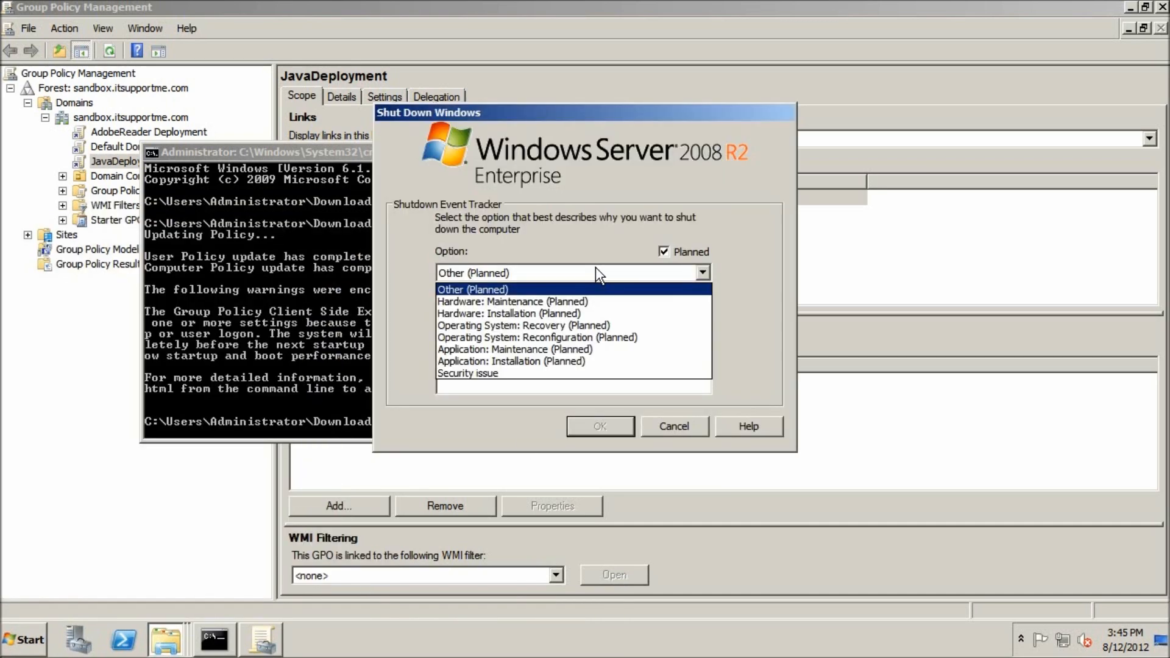
pyautogui.click(534, 326)
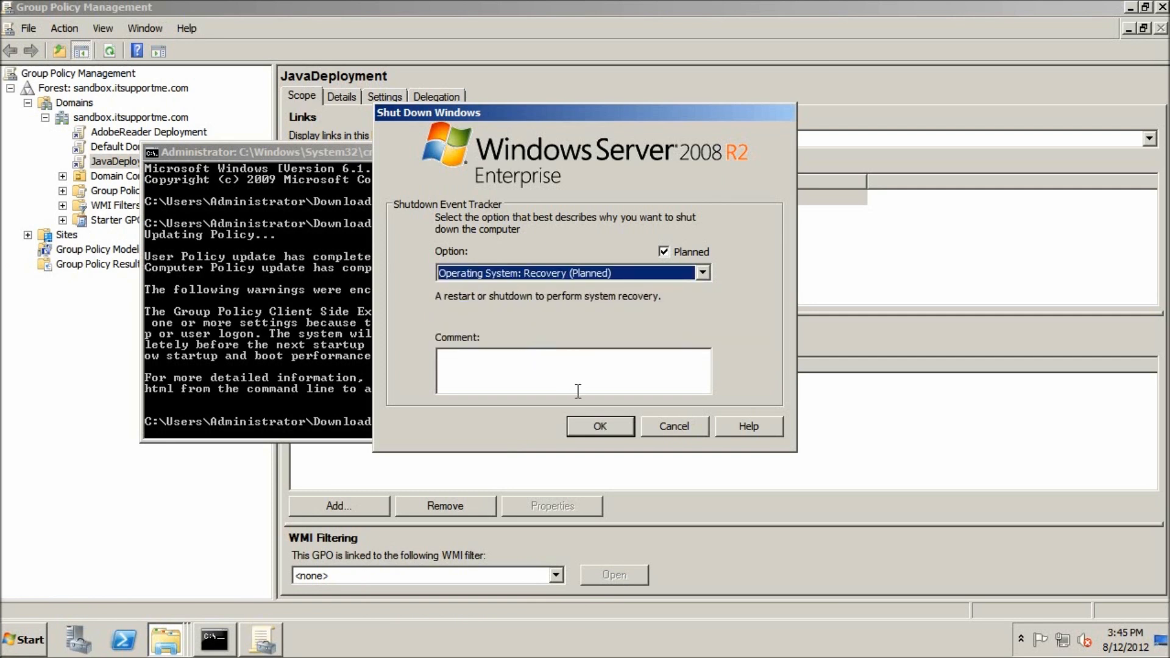
pyautogui.press('a')
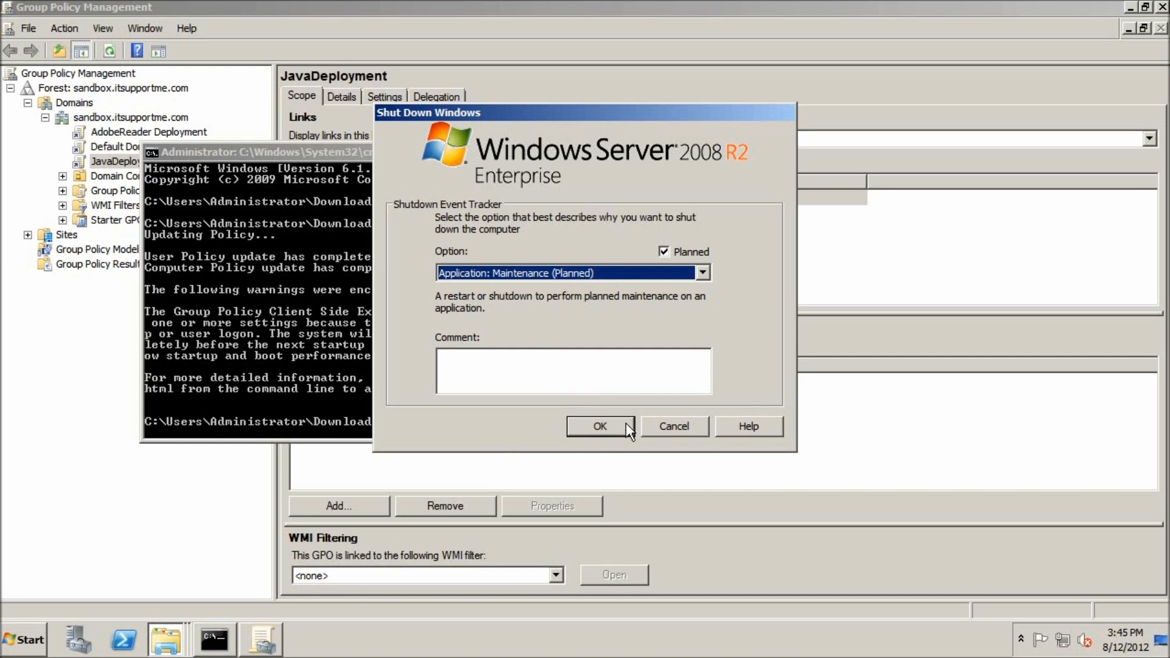
pyautogui.press('Down')
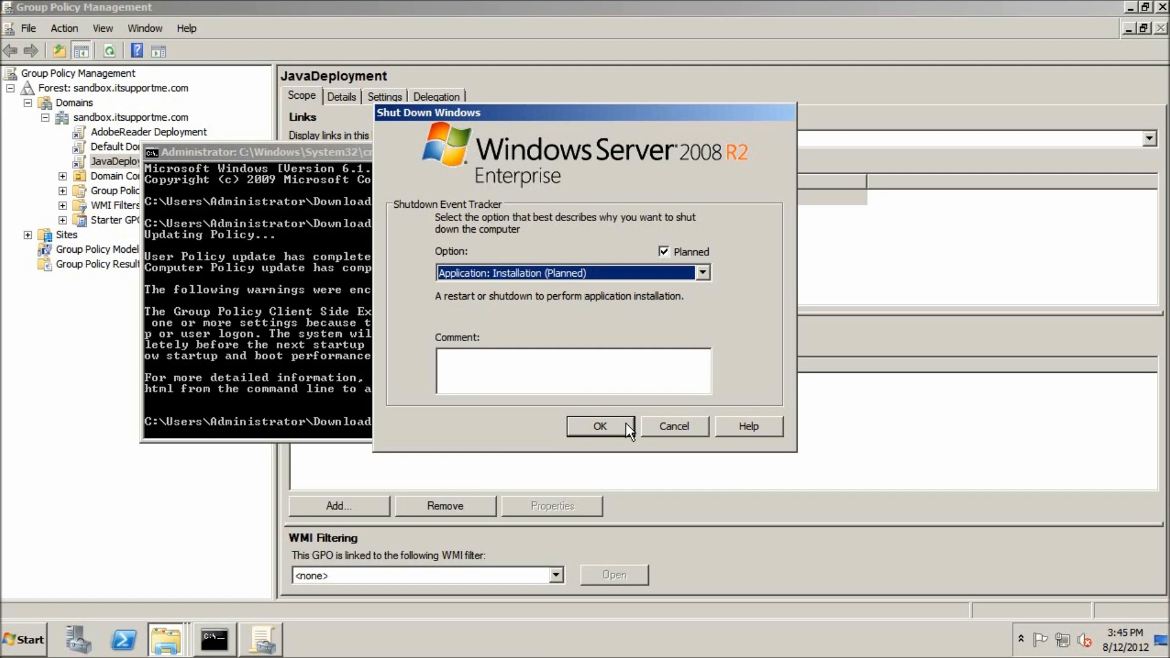
pyautogui.click(626, 423)
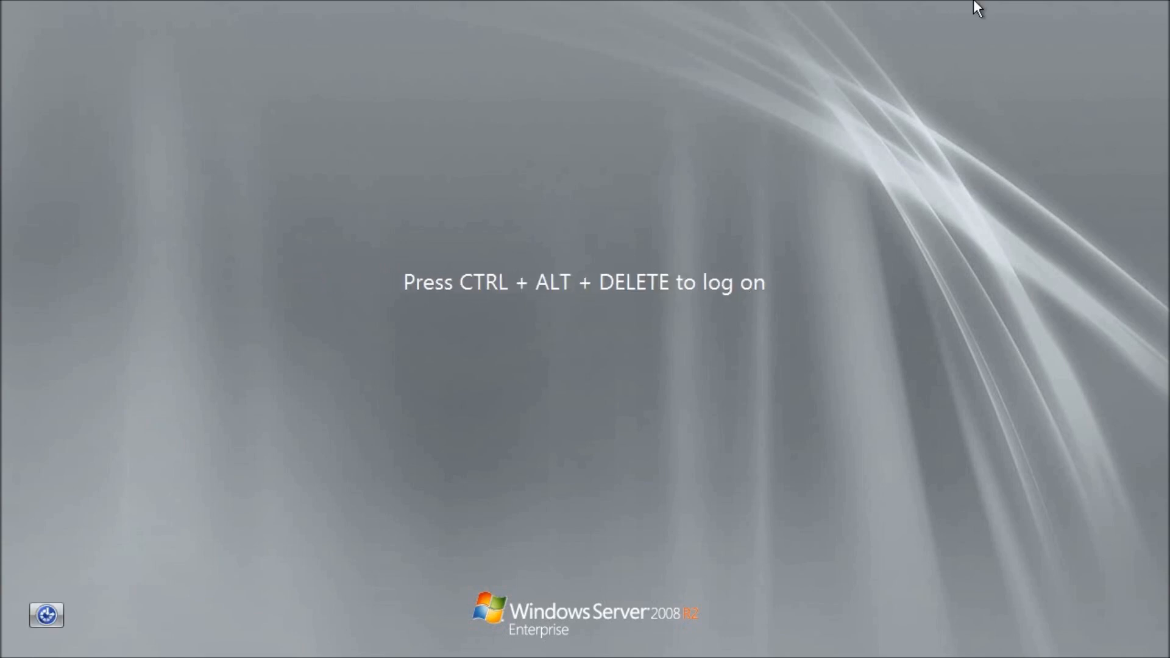
# Step: Log on to the restarted server with the SANDBOX domain's Administrator account by entering the account password
pyautogui.hotkey('ctrl', 'alt', 'Delete')
pyautogui.write('•••')
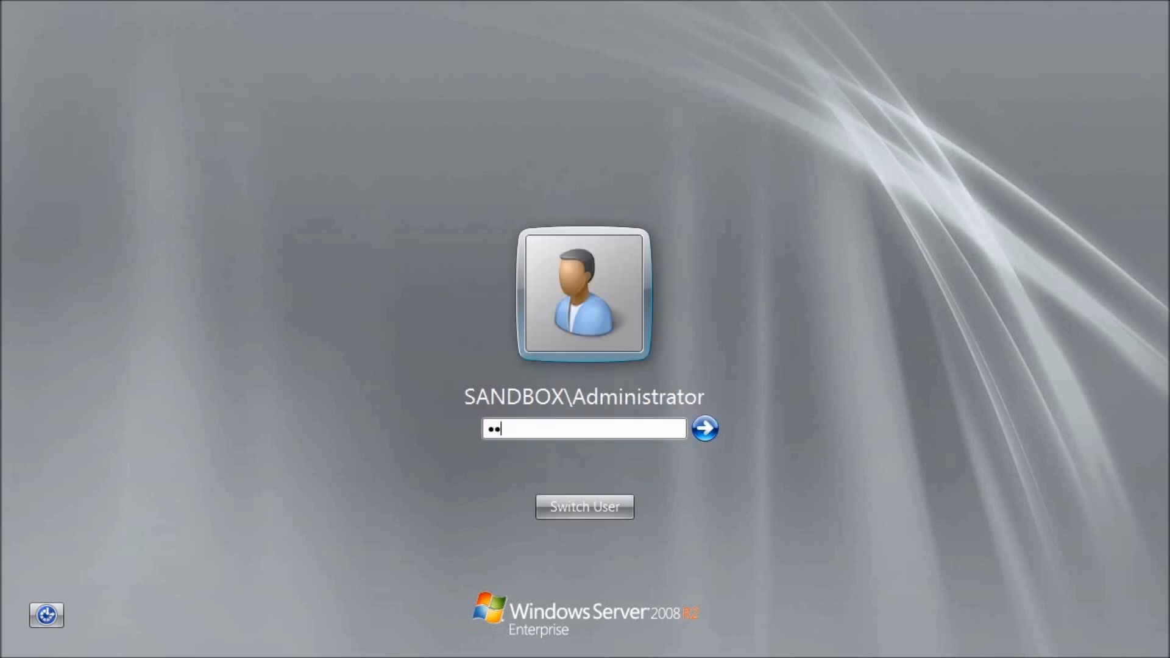
pyautogui.write('••••••••••')
pyautogui.press('Return')
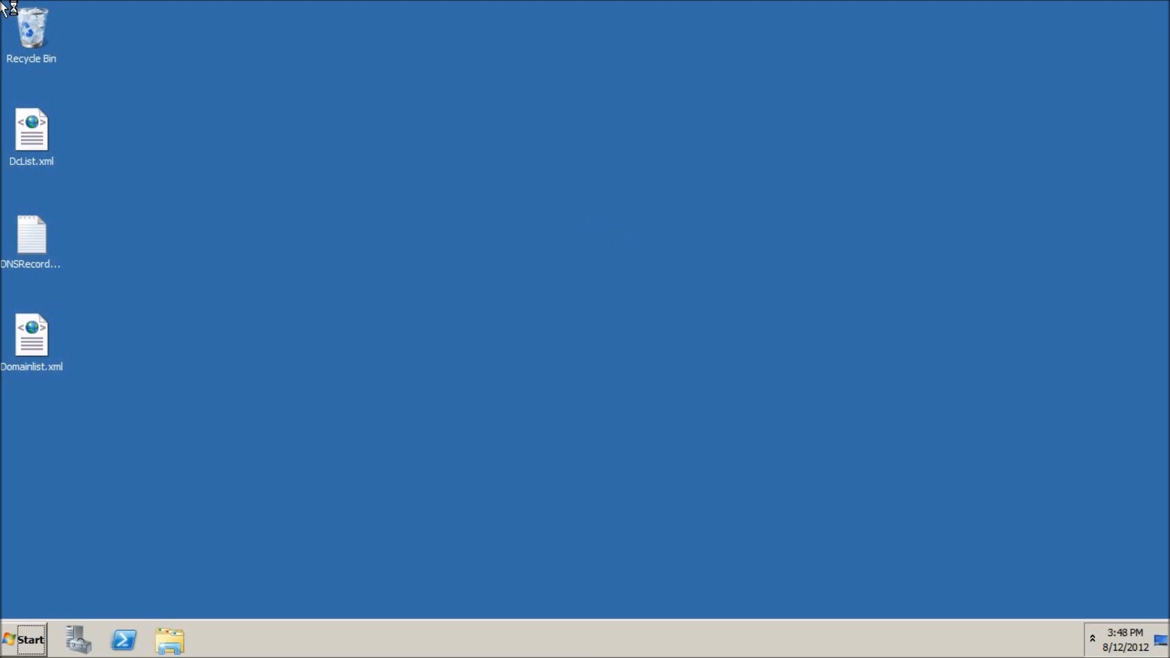
# Step: Check the installed Adobe Reader X version in the Control Panel's Programs and Features list
pyautogui.press('super')
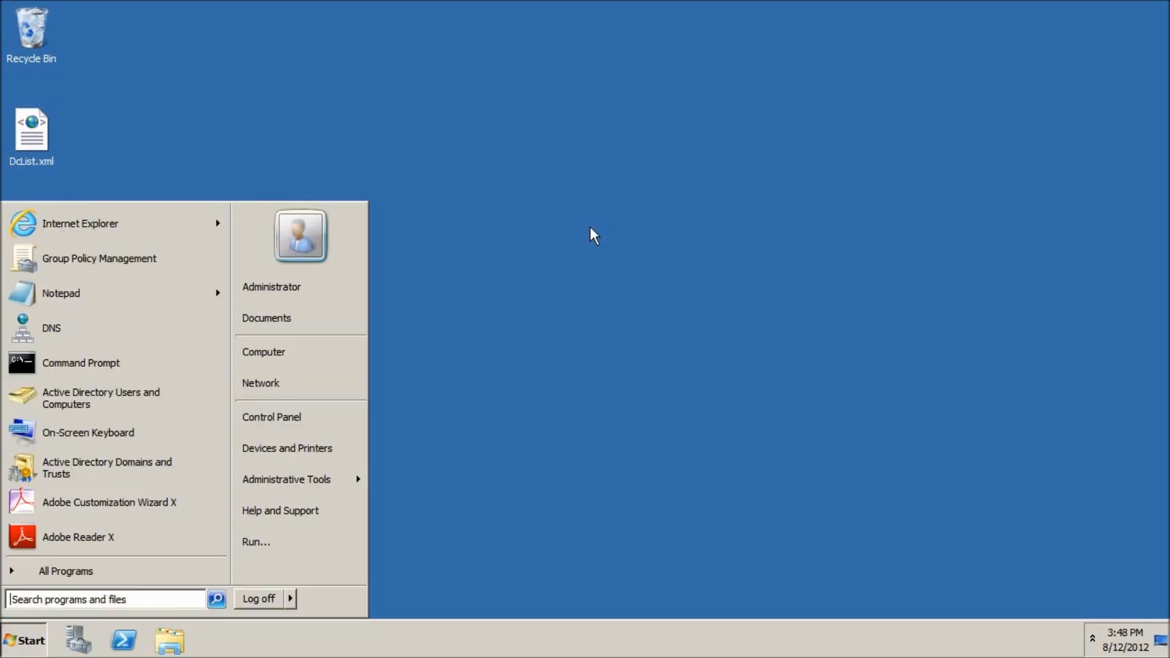
pyautogui.click(316, 407)
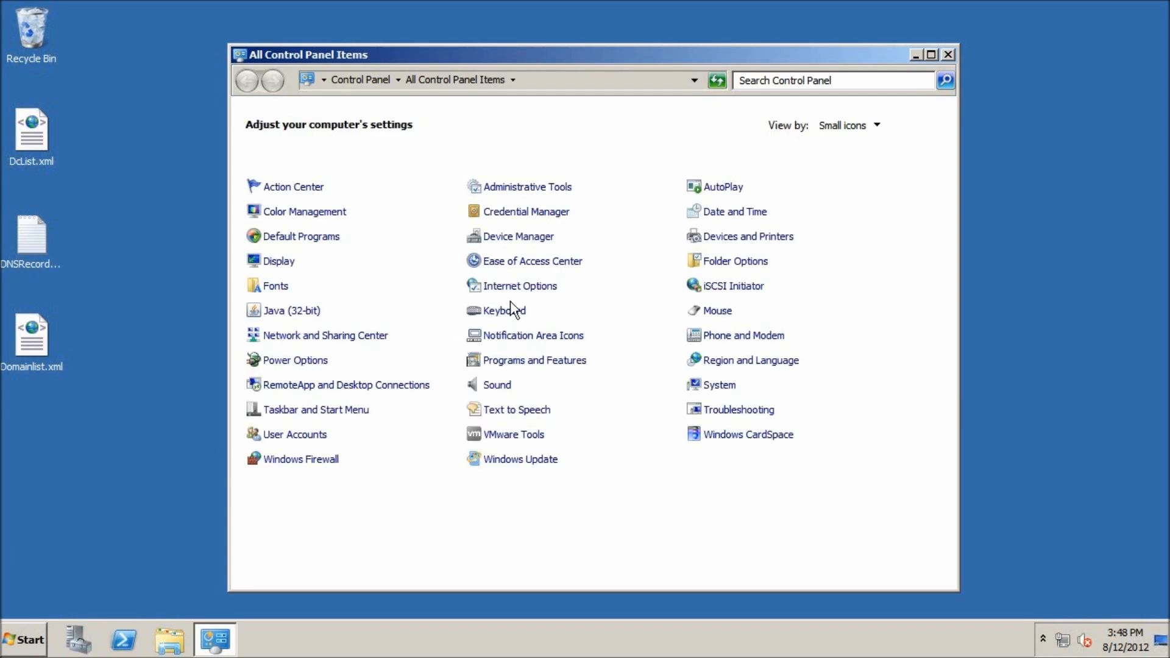
pyautogui.click(505, 361)
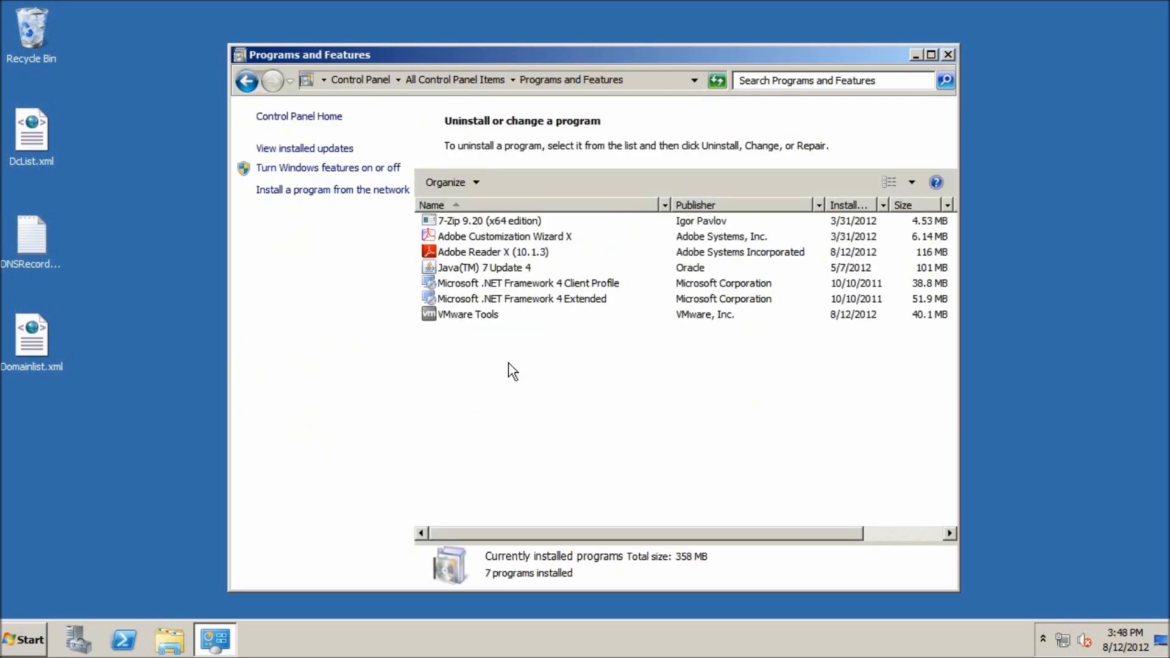
pyautogui.click(524, 252)
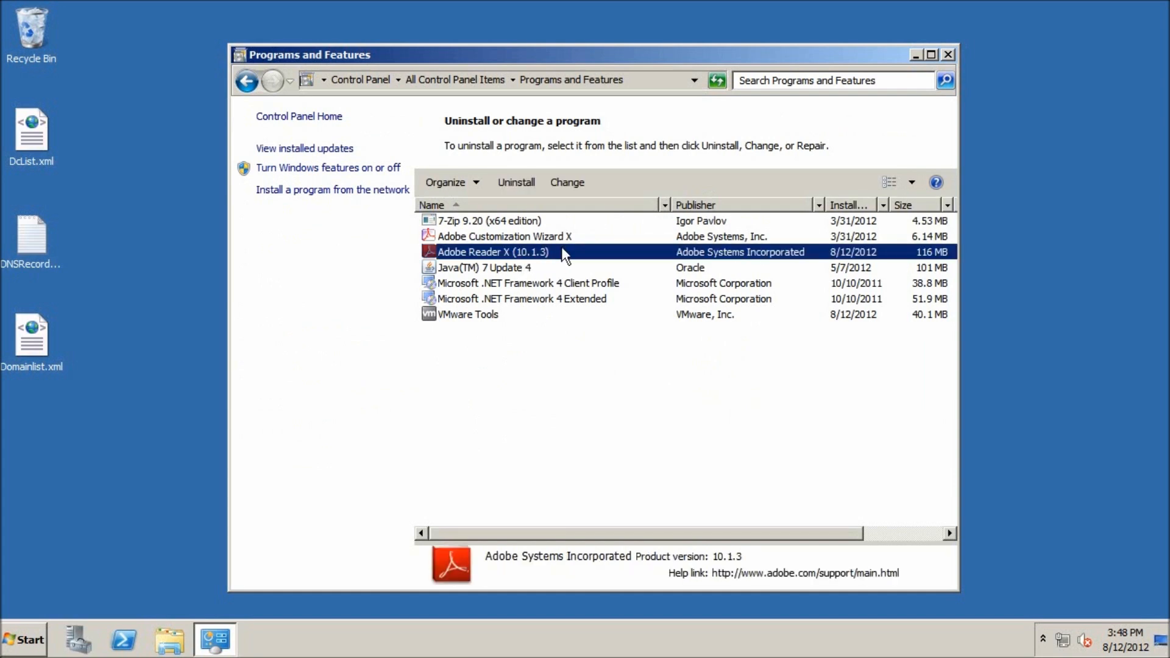